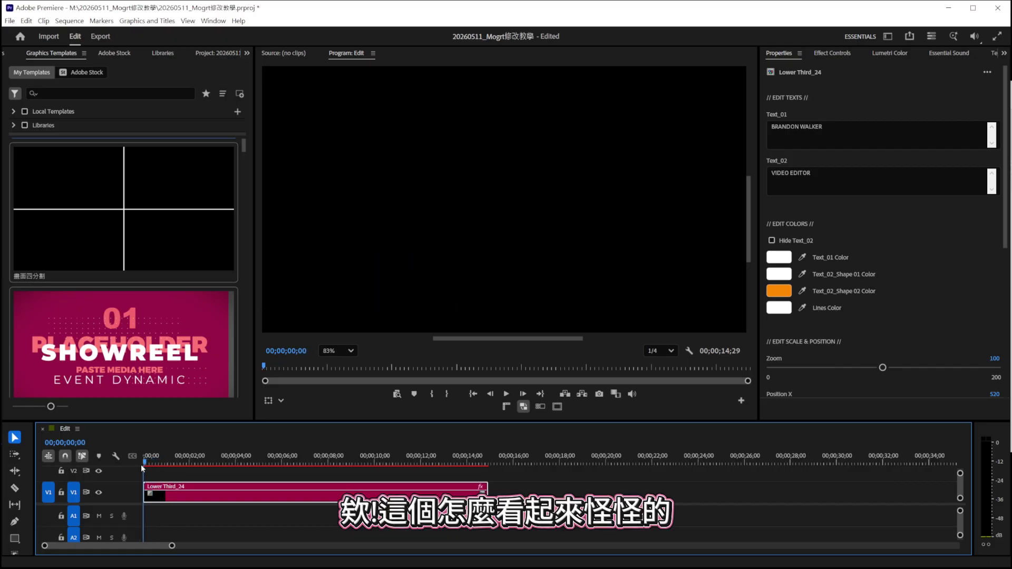
# Reduce the program preview zoom to show the whole frame and replace the Text_02 content with 墨克創藝.
pyautogui.click(338, 351)
pyautogui.click(332, 373)
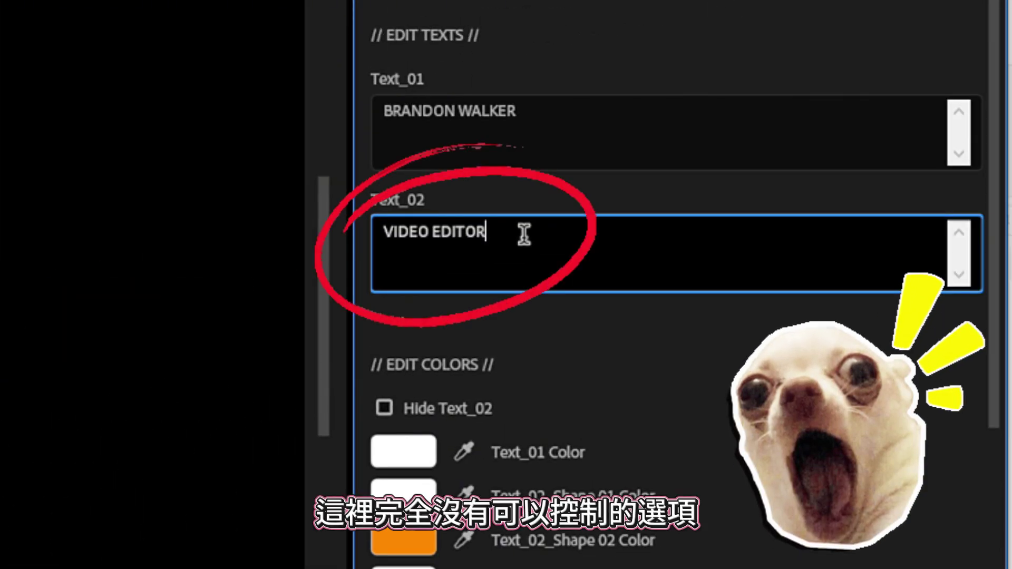
pyautogui.press('Escape')
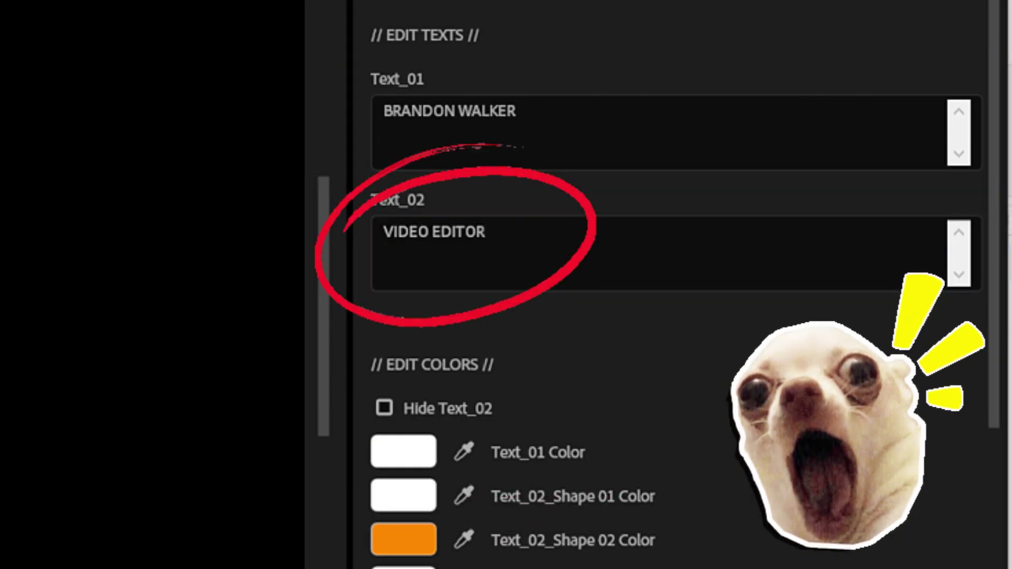
pyautogui.moveTo(482, 248); pyautogui.dragTo(367, 248)
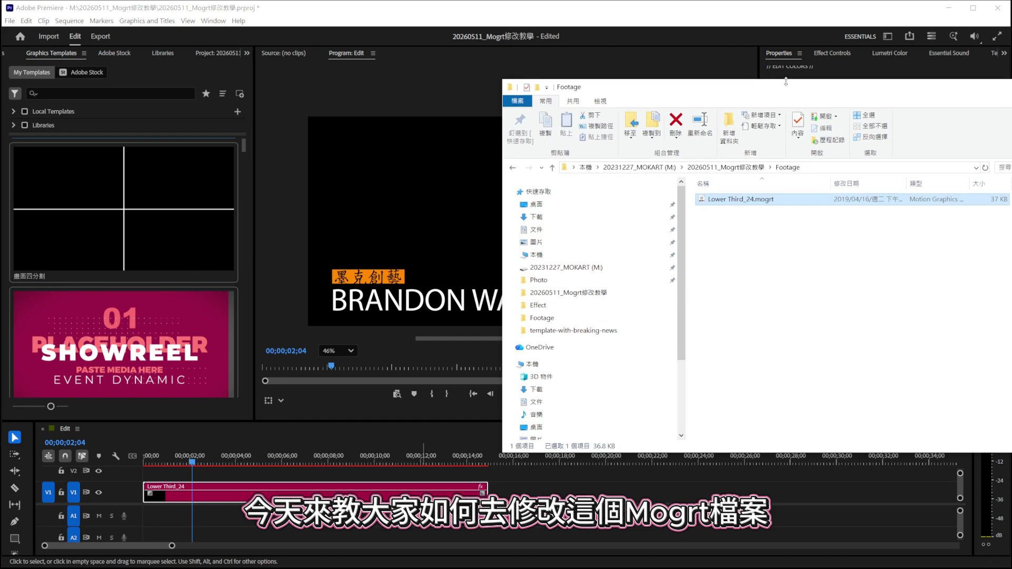
# Open Lower Third_24.mogrt from the Footage folder in Adobe After Effects 2026.
pyautogui.moveTo(827, 84); pyautogui.dragTo(489, 90)
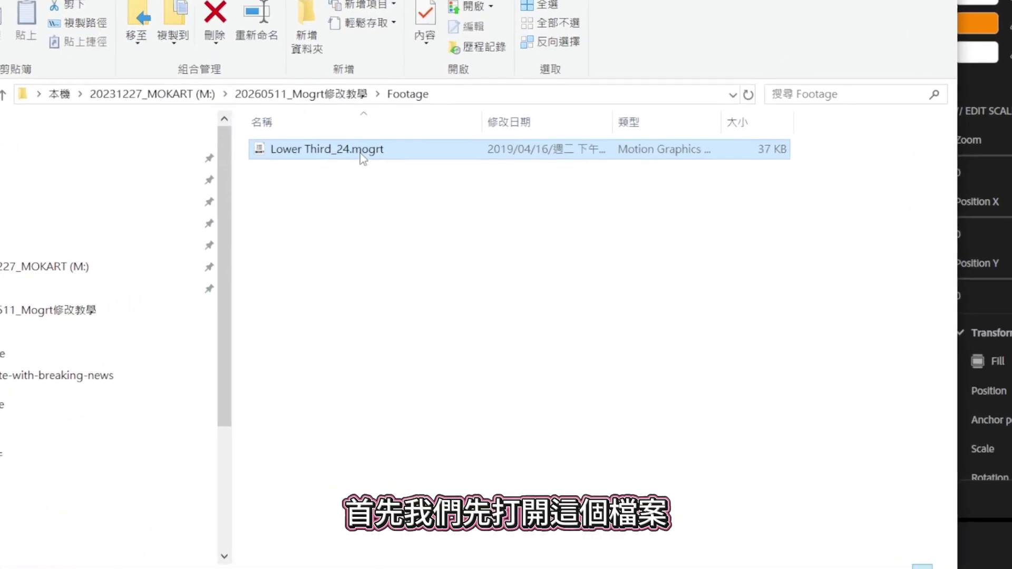
pyautogui.rightClick(361, 154)
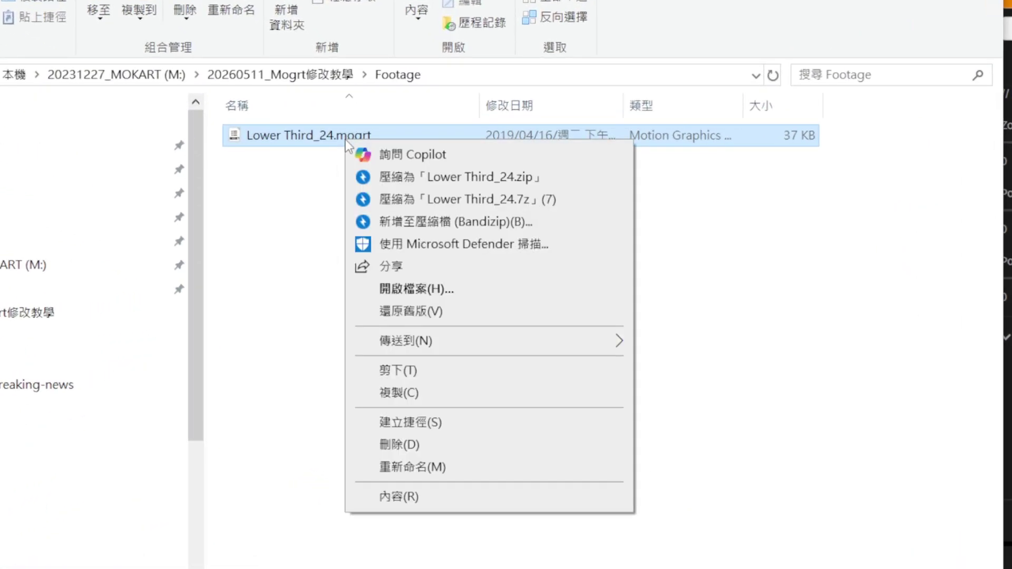
pyautogui.click(412, 290)
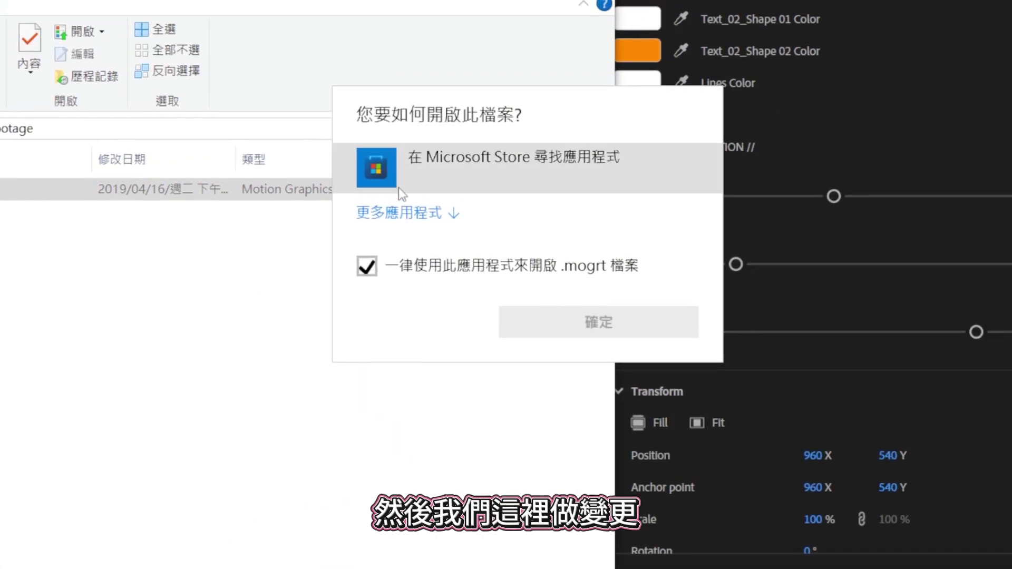
pyautogui.click(400, 213)
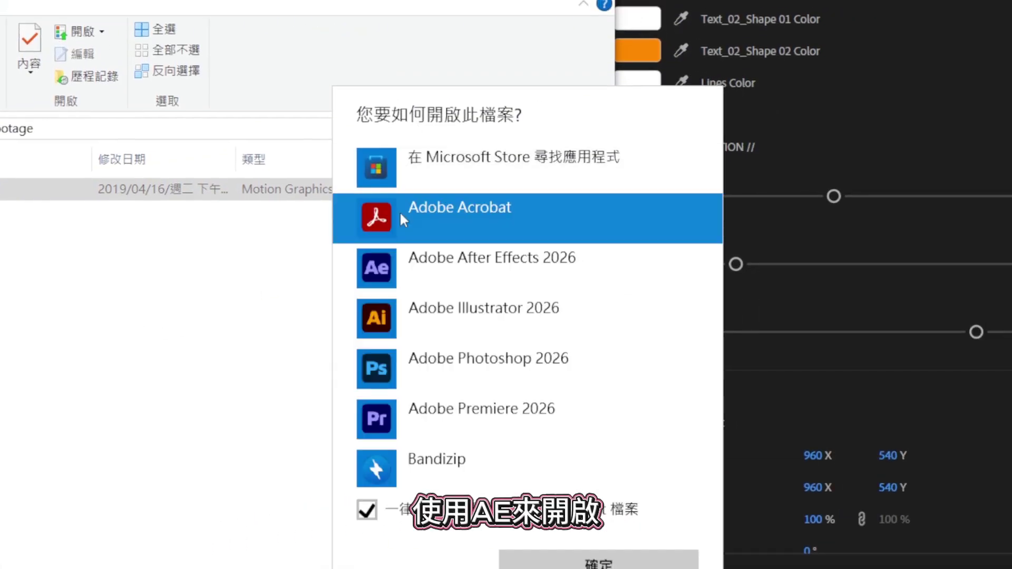
pyautogui.click(422, 279)
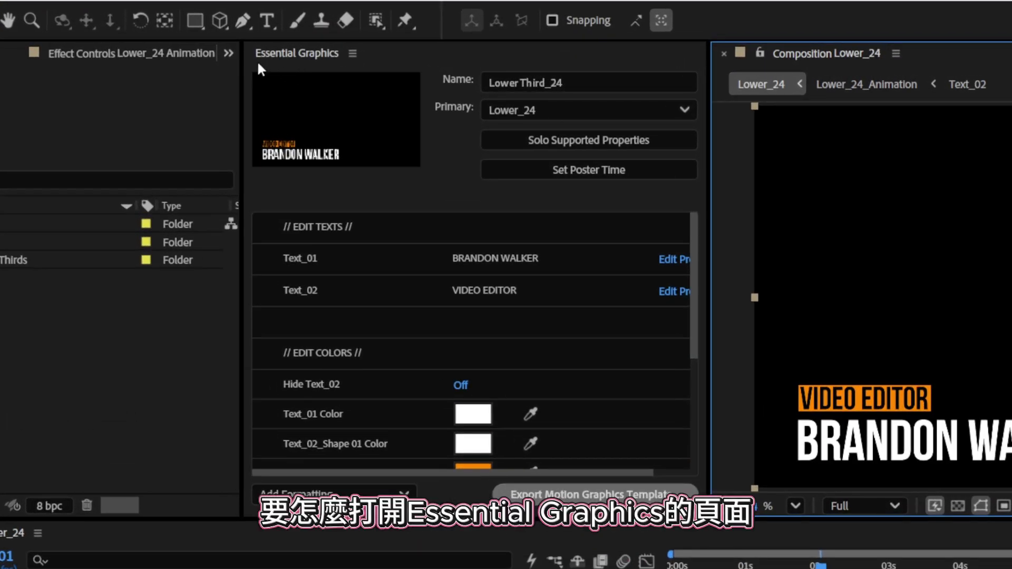
# Close the Essential Graphics panel and bring it back into the workspace.
pyautogui.click(347, 51)
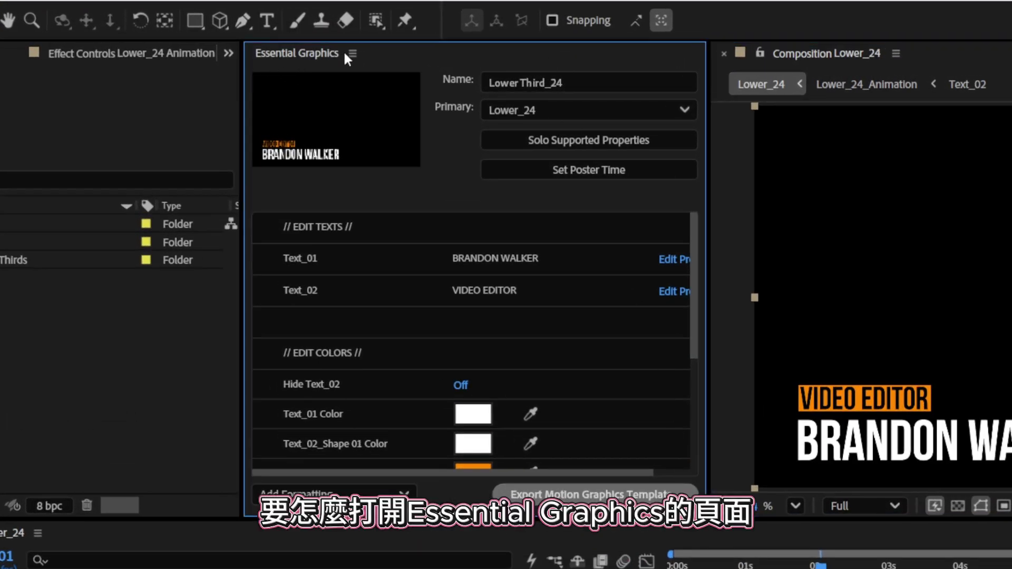
pyautogui.click(379, 59)
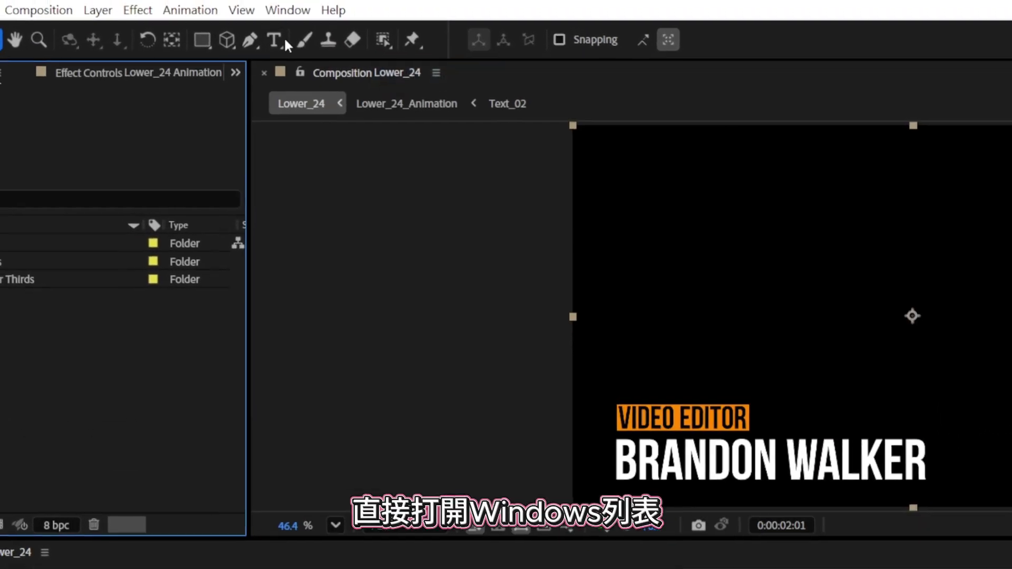
pyautogui.click(288, 10)
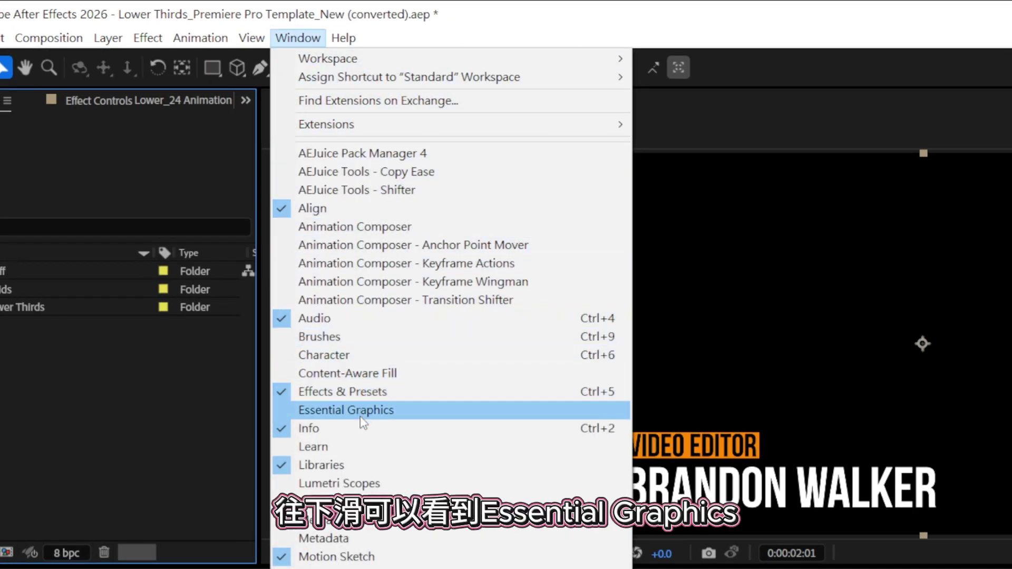
pyautogui.click(336, 413)
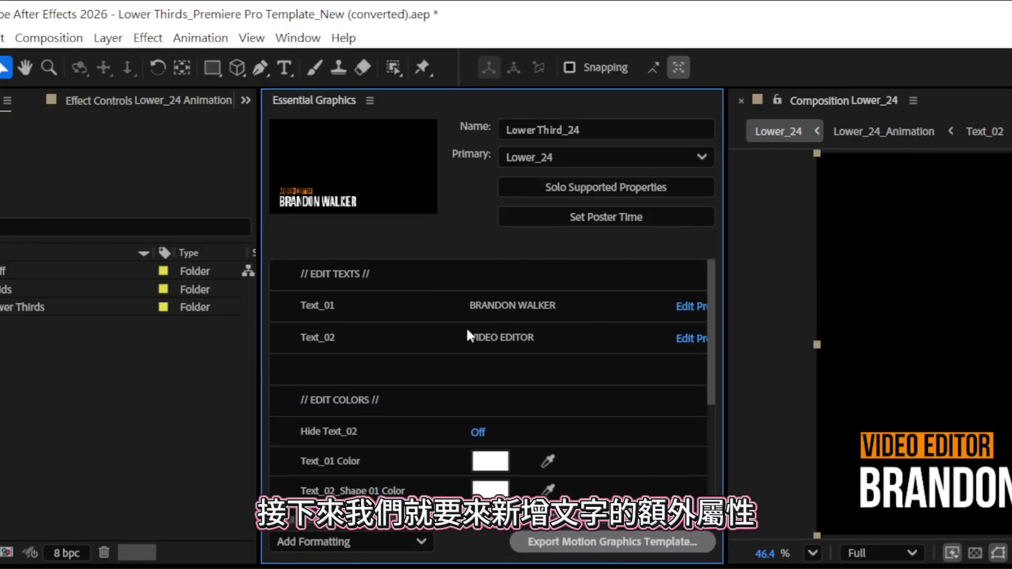
# Enable custom font selection, font size adjustment and faux styles for the source text of Text_01 and Text_02.
pyautogui.click(692, 308)
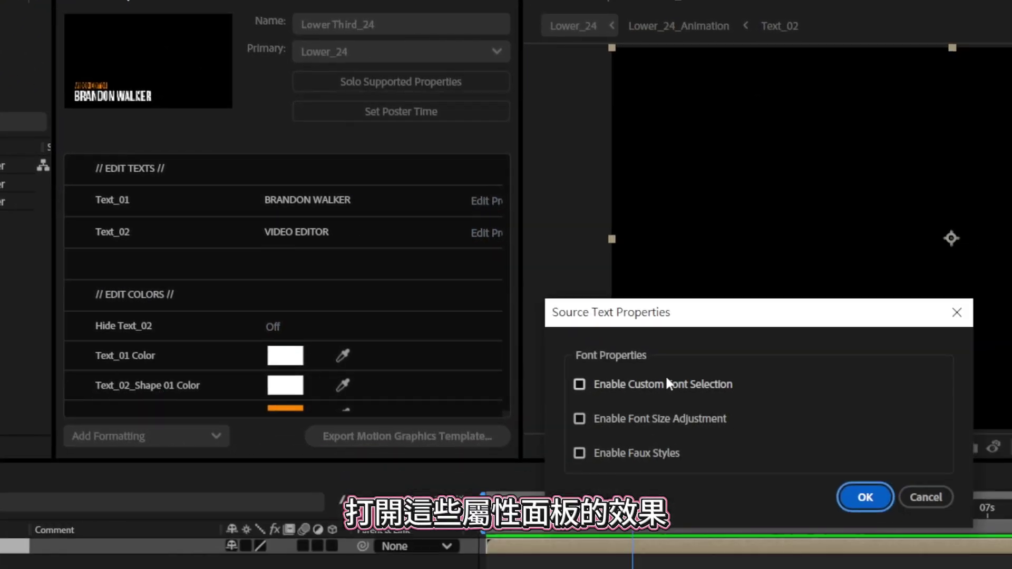
pyautogui.click(665, 384)
pyautogui.click(659, 419)
pyautogui.click(672, 453)
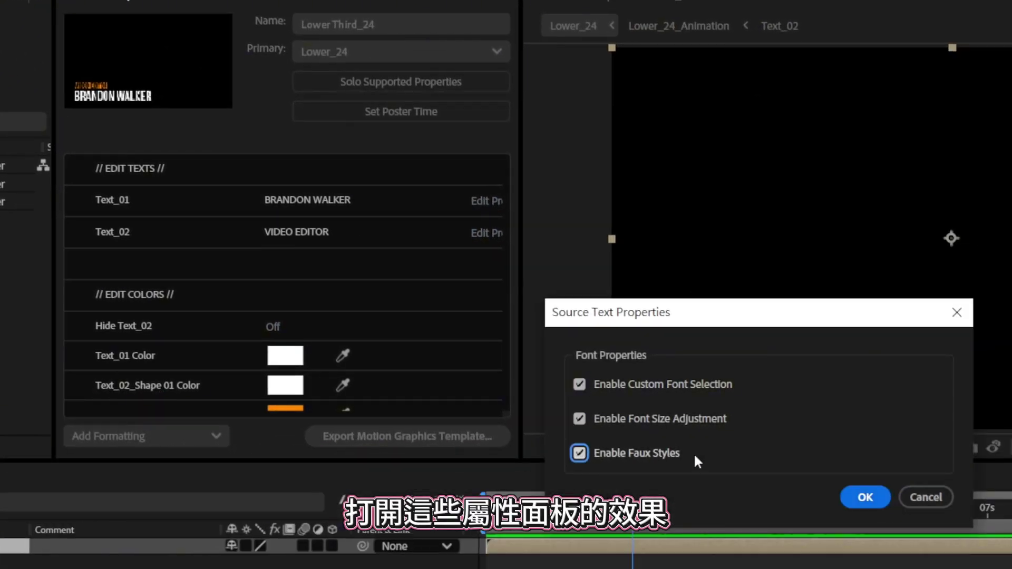
pyautogui.click(866, 499)
pyautogui.click(480, 332)
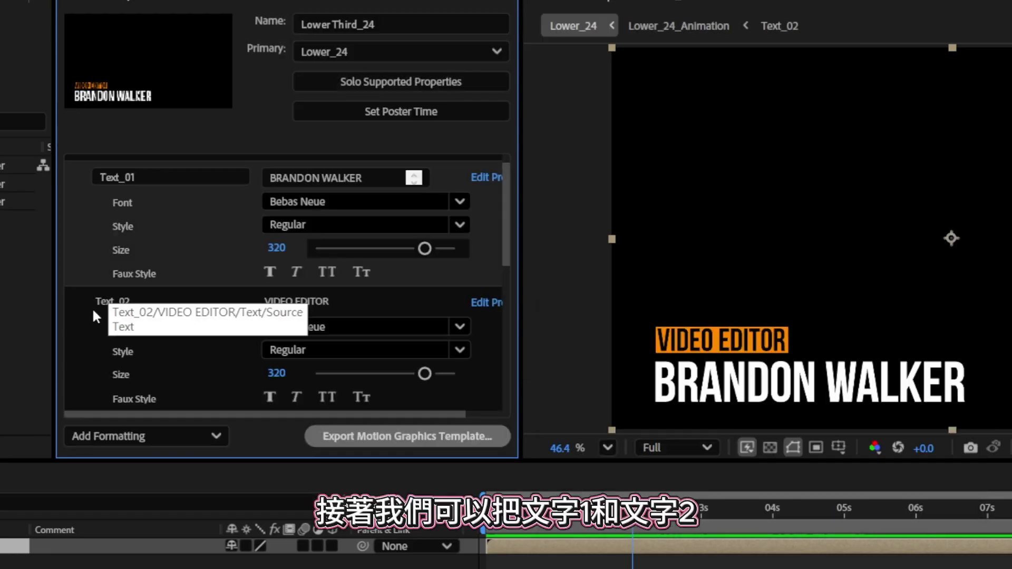
# Move the Text_02 property above Text_01 in the template controls and rename it 上方文字.
pyautogui.moveTo(88, 308); pyautogui.dragTo(106, 186)
pyautogui.click(179, 176)
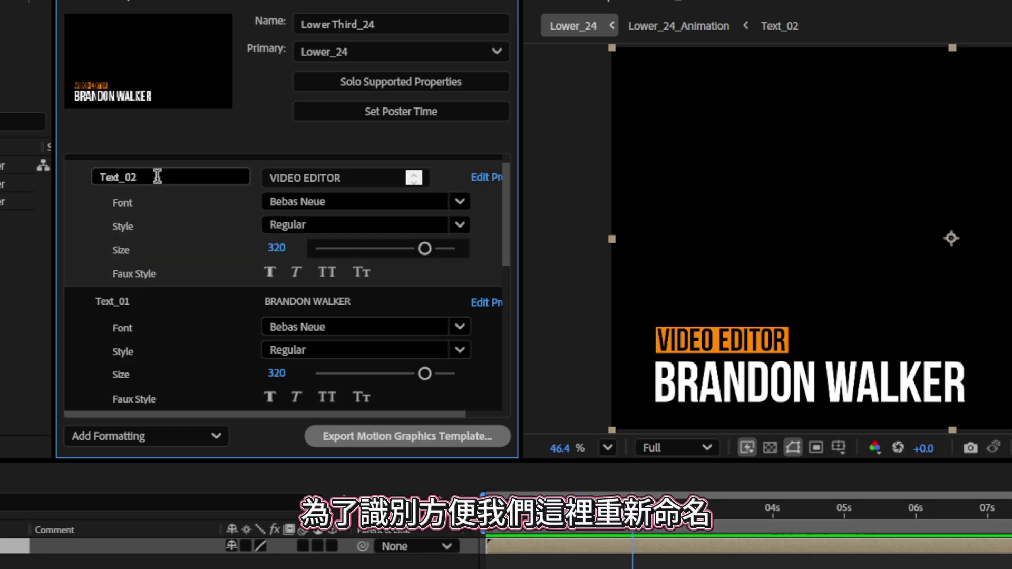
pyautogui.moveTo(157, 178); pyautogui.dragTo(86, 179)
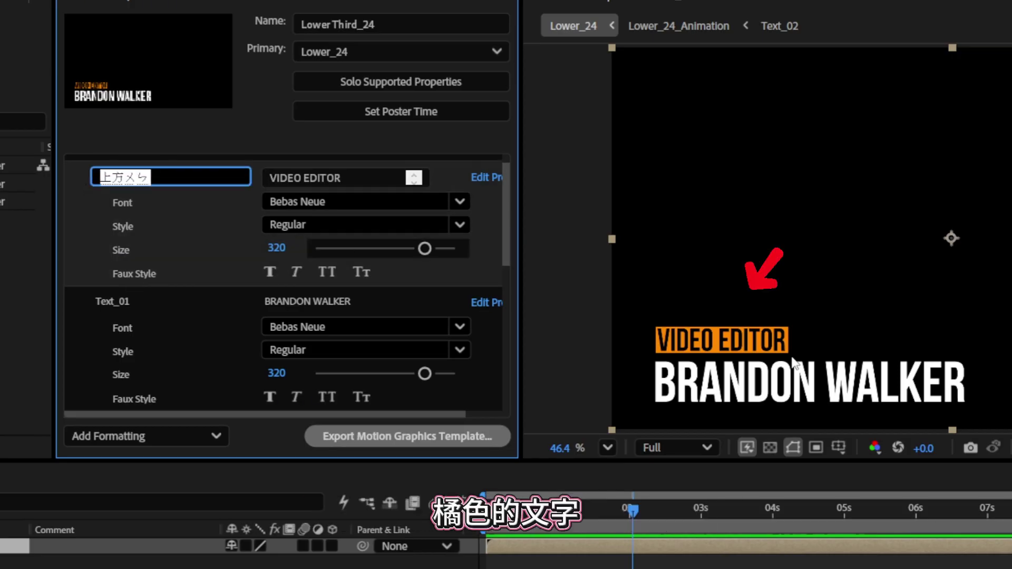
pyautogui.write('上方文字')
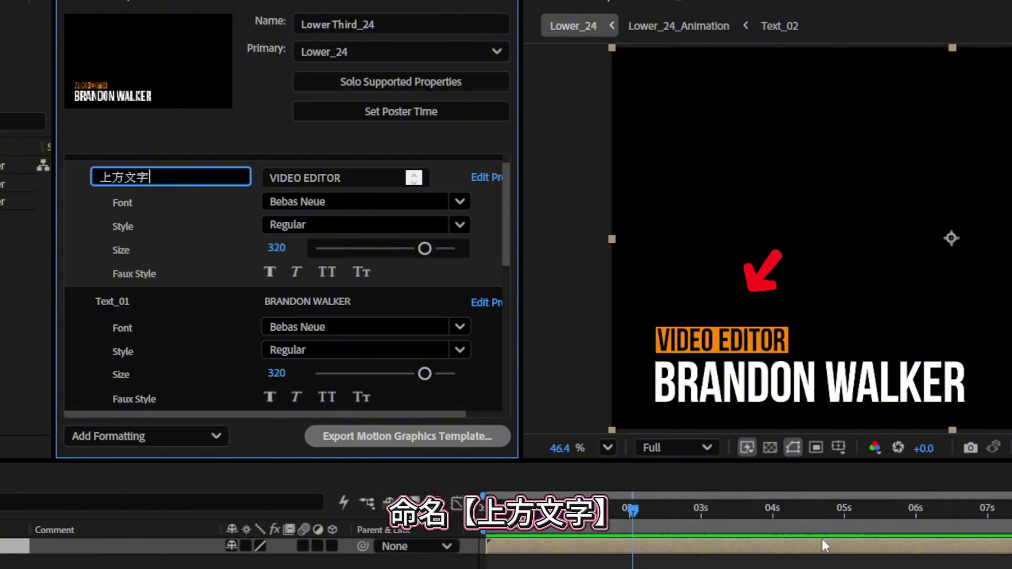
# Rename the Text_01 property 下方文字 and replace its text content with the presenter's name.
pyautogui.click(137, 301)
pyautogui.moveTo(138, 300); pyautogui.dragTo(87, 304)
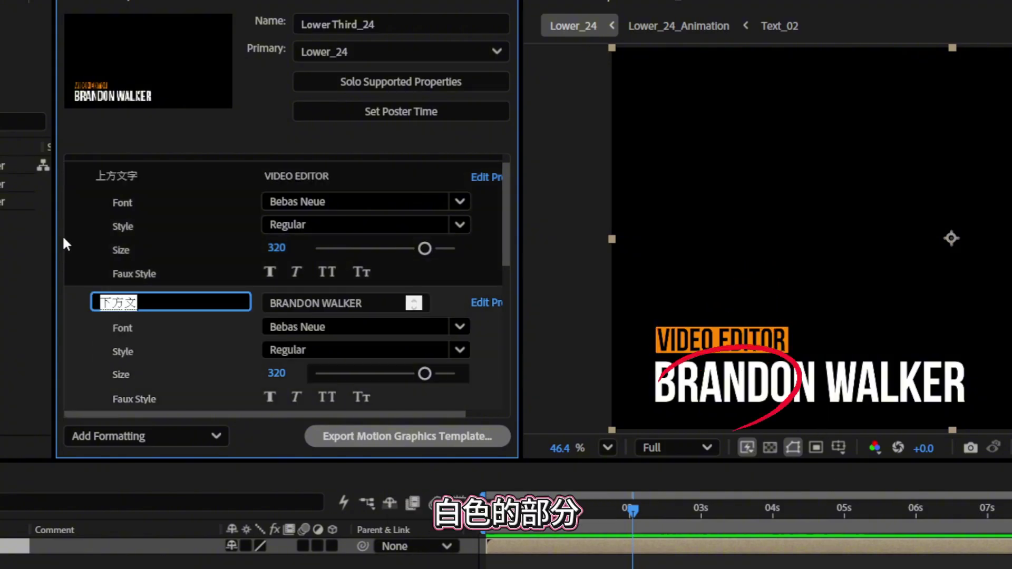
pyautogui.write('下方文字')
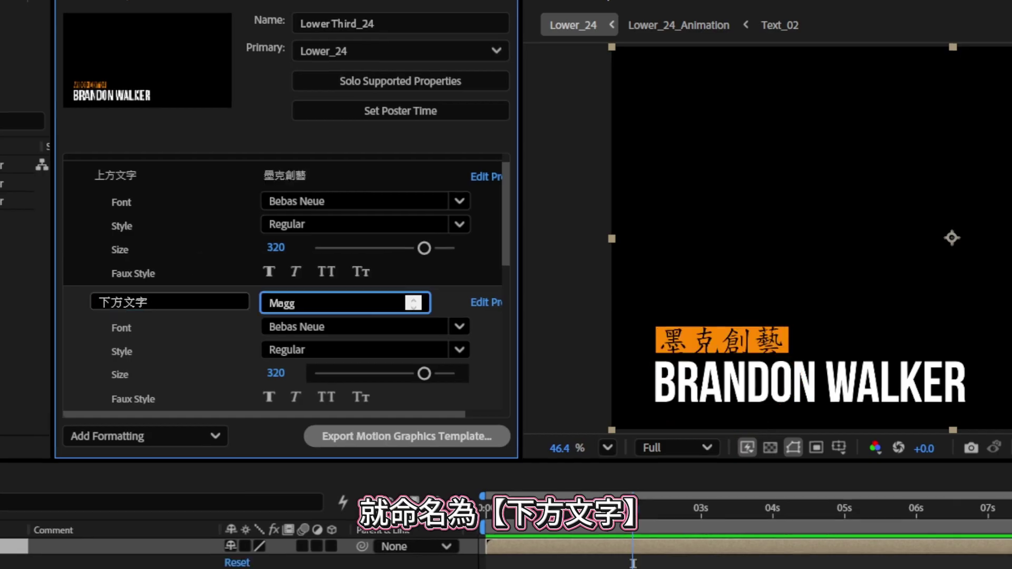
pyautogui.write('io')
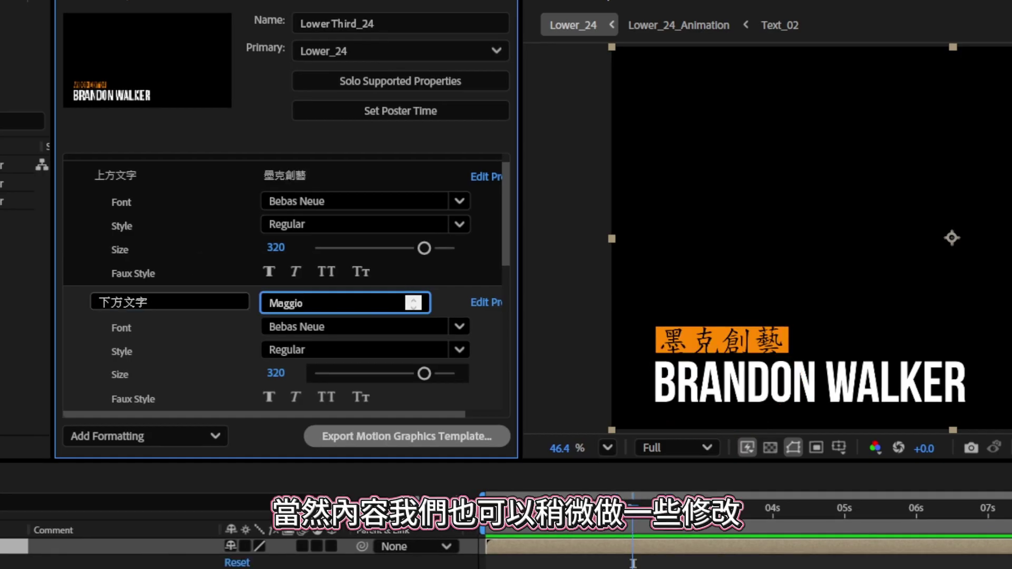
pyautogui.press('Return')
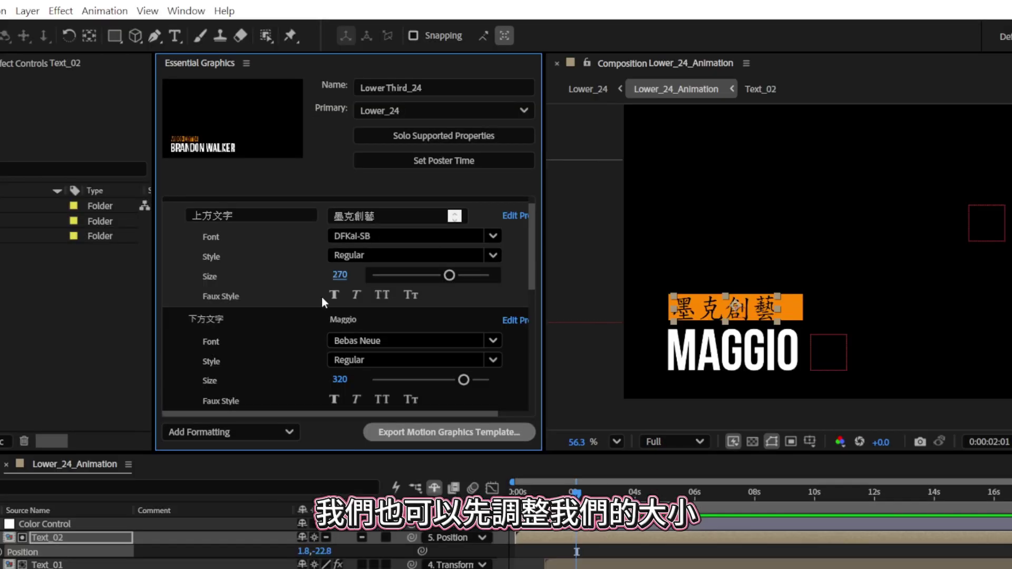
# Set the font size of 上方文字 to 260 and shift the Text_02 layer's position to 65.8, -33.8.
pyautogui.click(340, 275)
pyautogui.write('260')
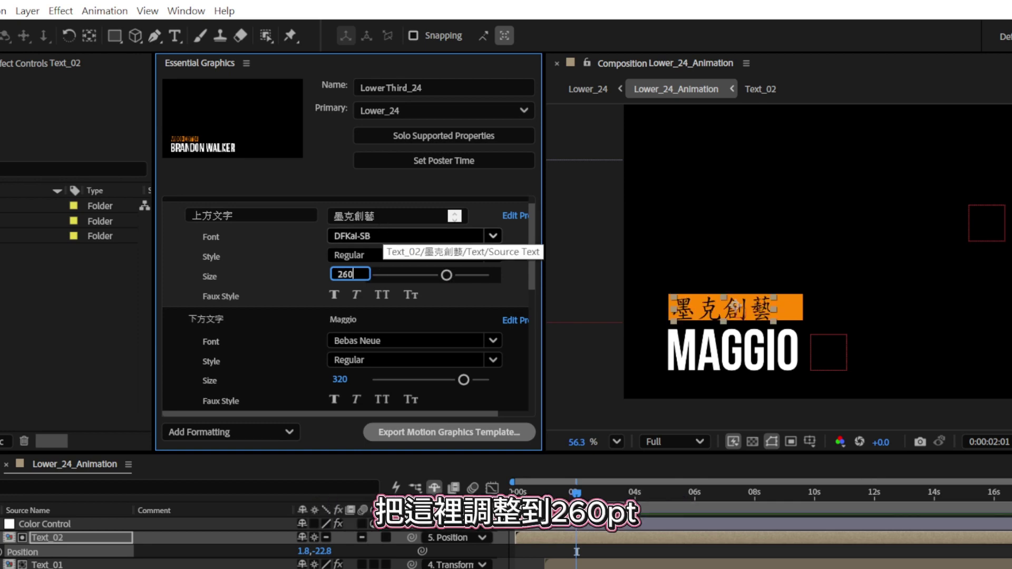
pyautogui.press('Return')
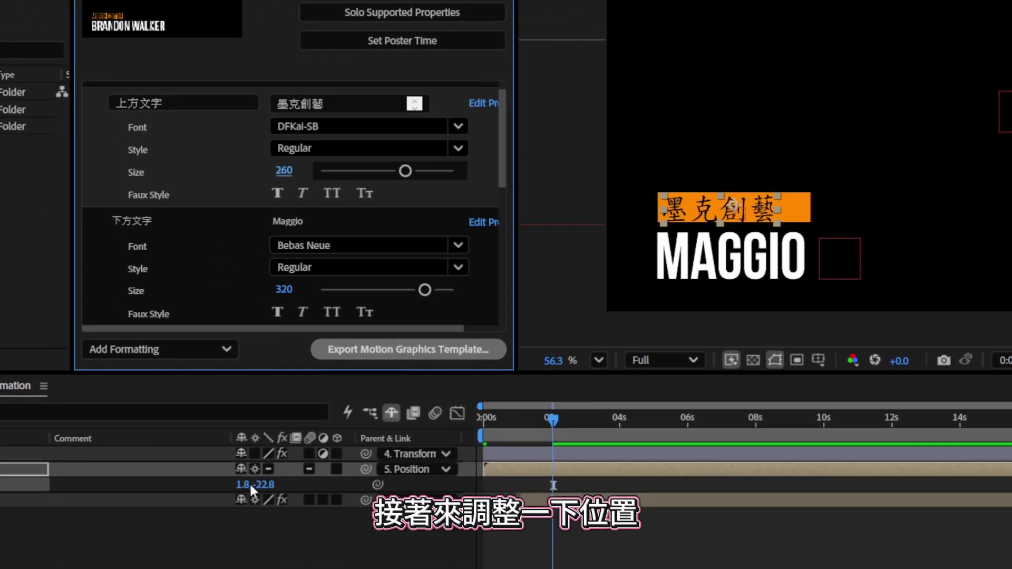
pyautogui.moveTo(242, 484); pyautogui.dragTo(325, 489)
pyautogui.click(57, 244)
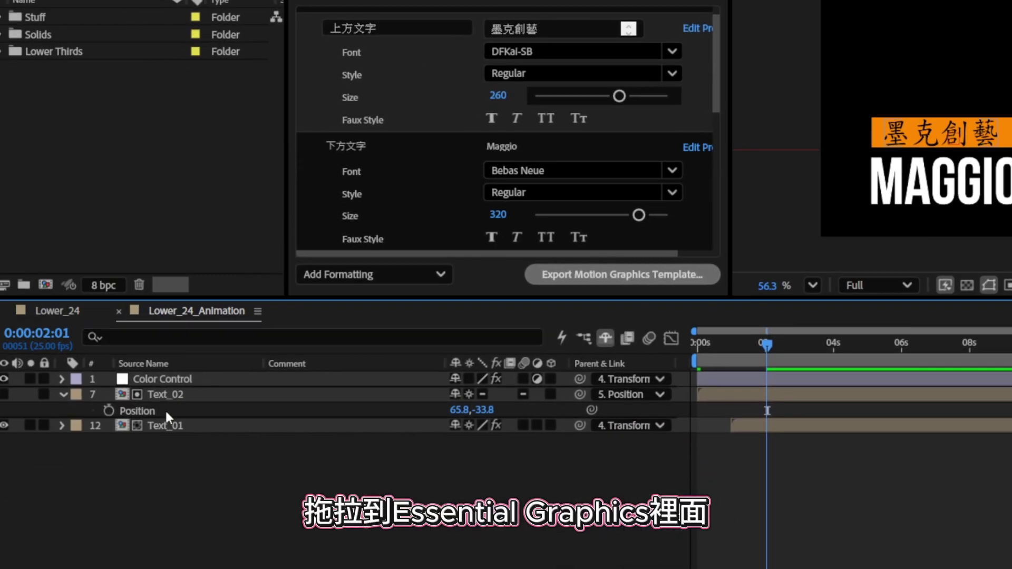
# Add the Text_02 layer's Position to the template controls above 上方文字 and name it 上方文字控制.
pyautogui.click(166, 414)
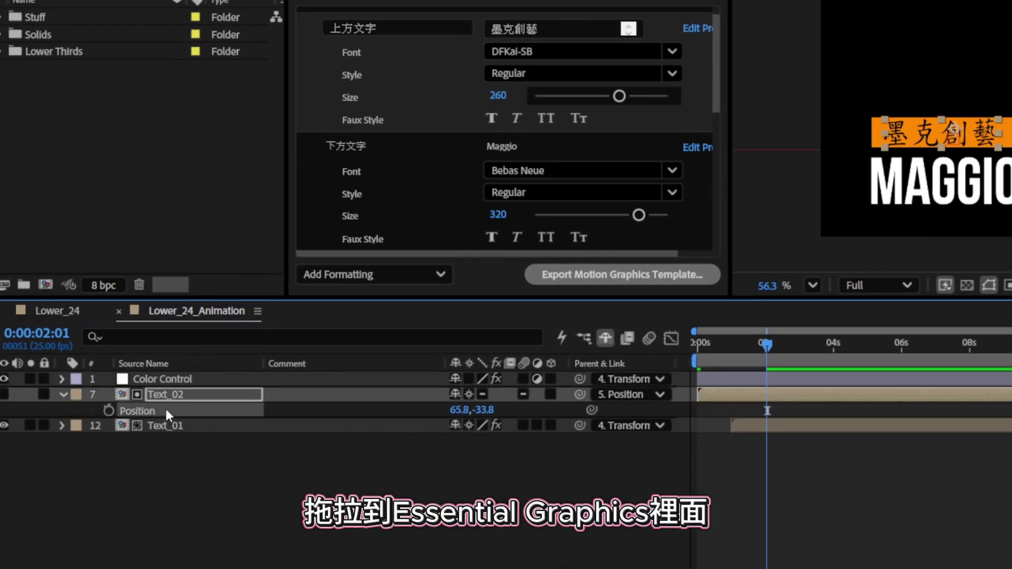
pyautogui.moveTo(166, 411); pyautogui.dragTo(441, 57)
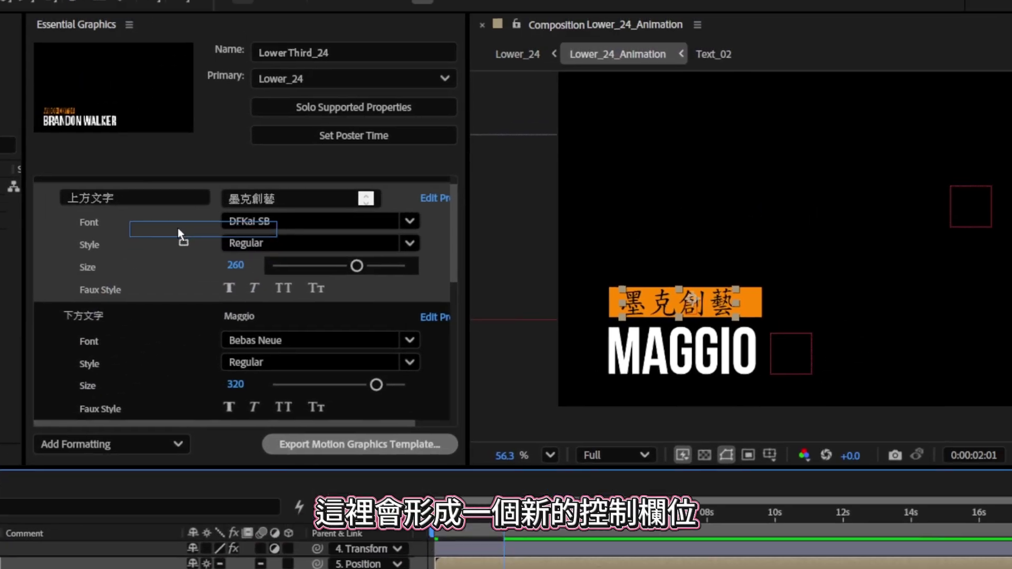
pyautogui.moveTo(178, 228); pyautogui.dragTo(178, 228)
pyautogui.click(149, 198)
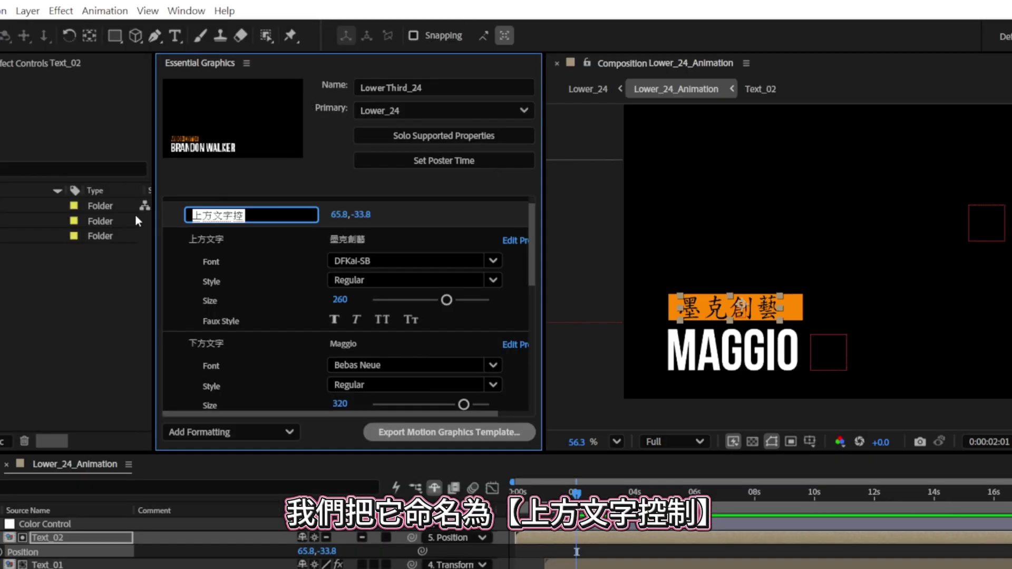
pyautogui.write('上方文字控制')
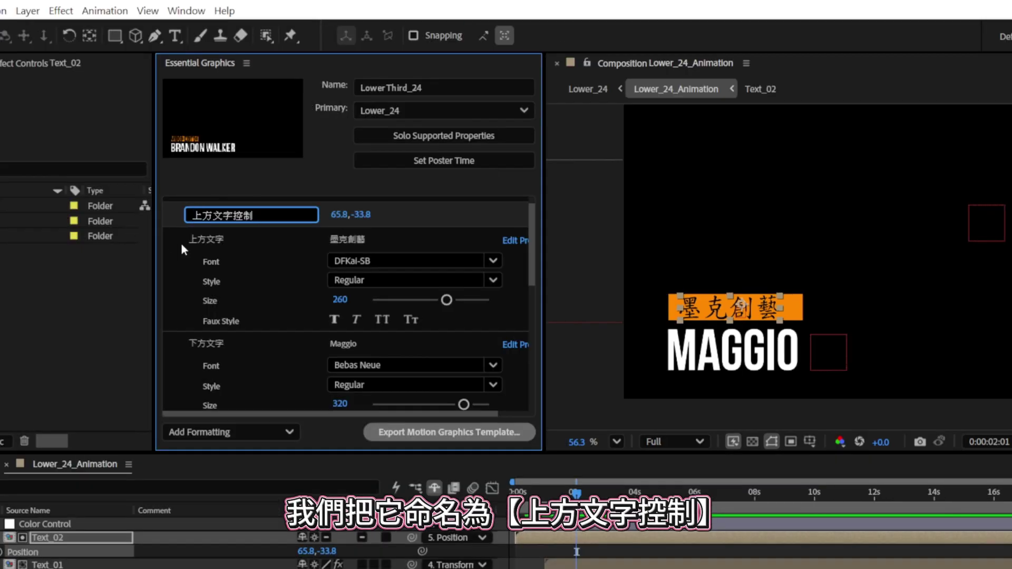
# Reveal and select the Position property of the Text_01 layer in Lower_24_Animation.
pyautogui.click(47, 564)
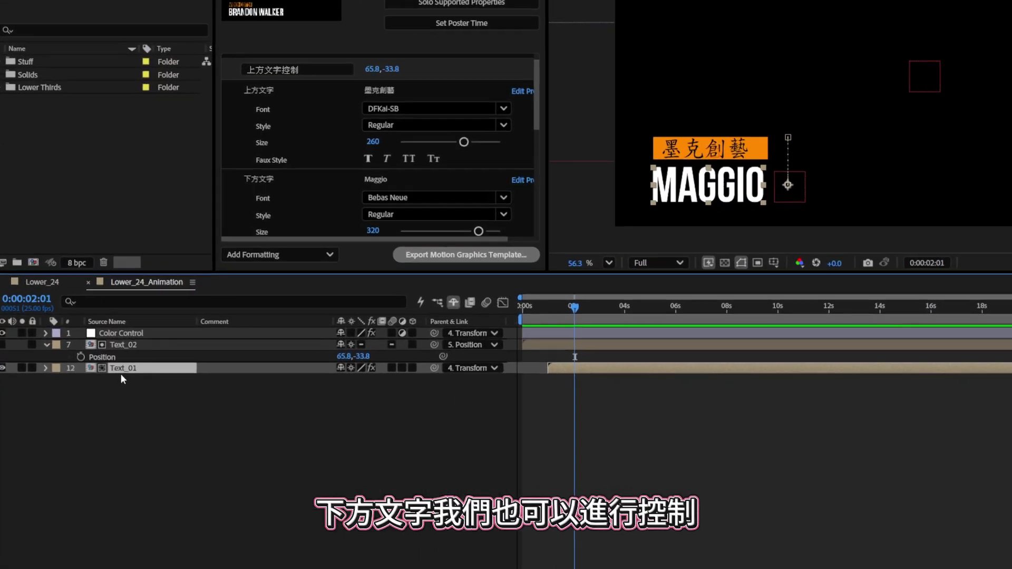
pyautogui.press('p')
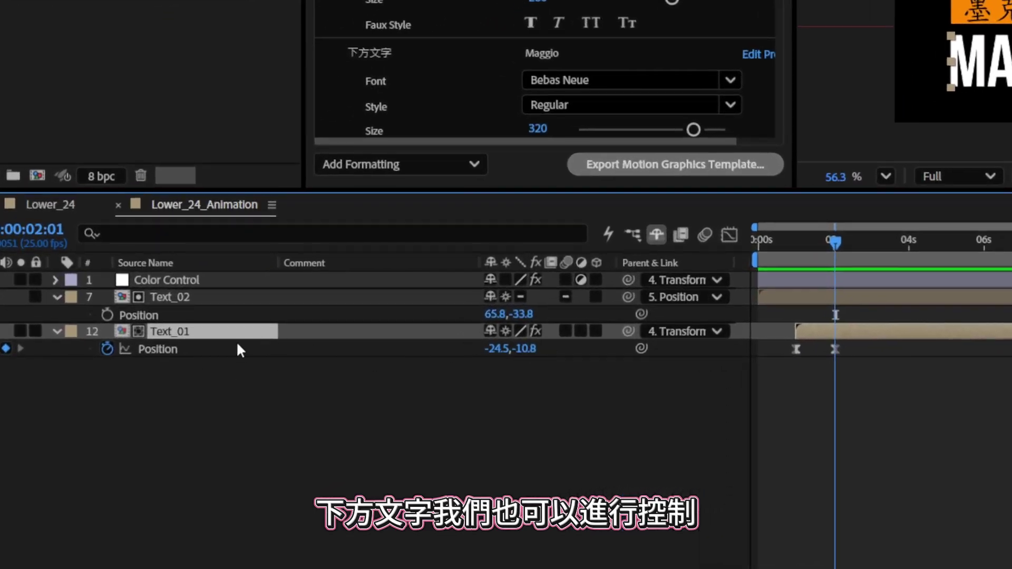
pyautogui.click(206, 348)
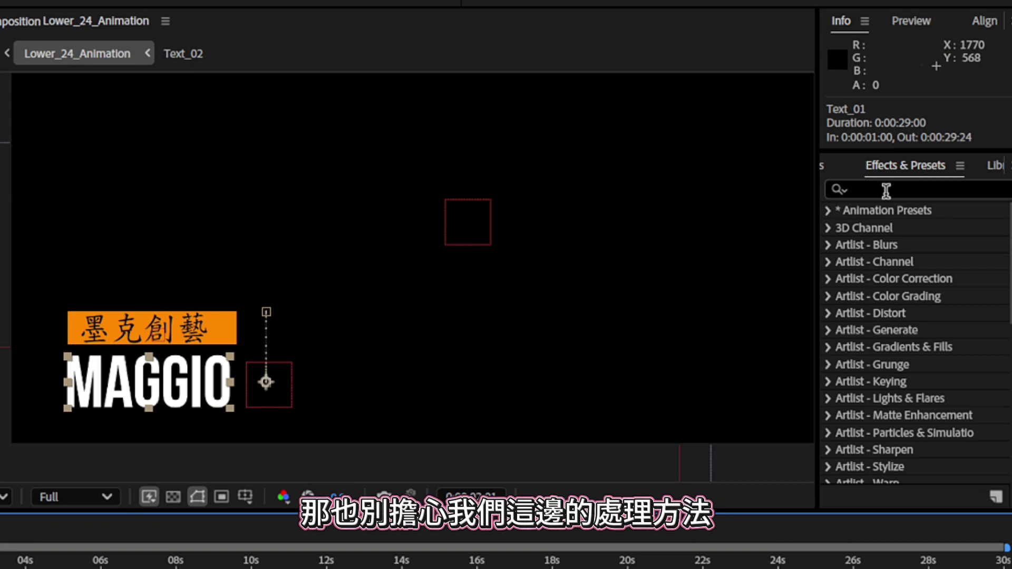
# Find the Distort effect Transform in the effects library and apply it to the Text_01 layer.
pyautogui.click(886, 191)
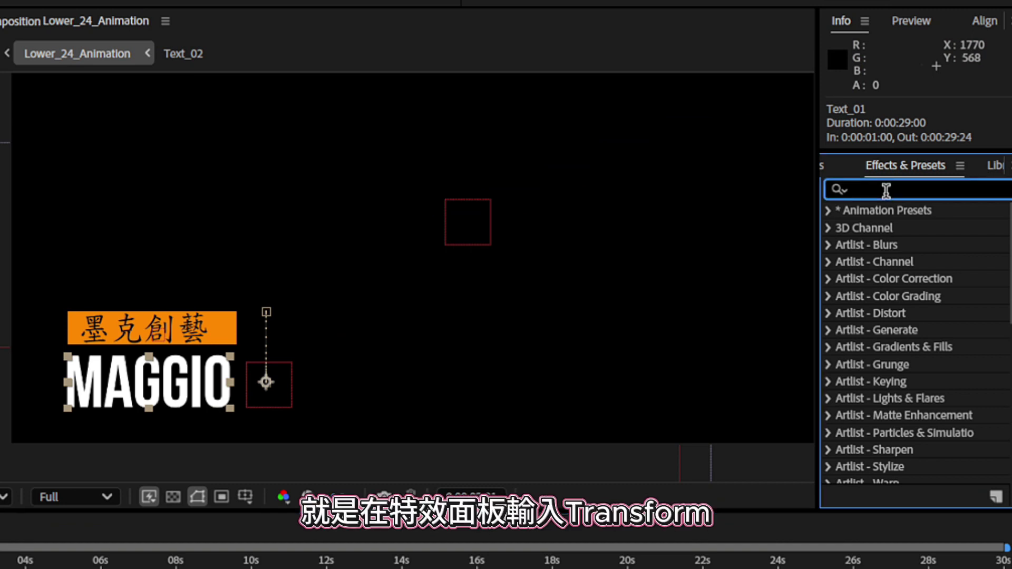
pyautogui.write('t')
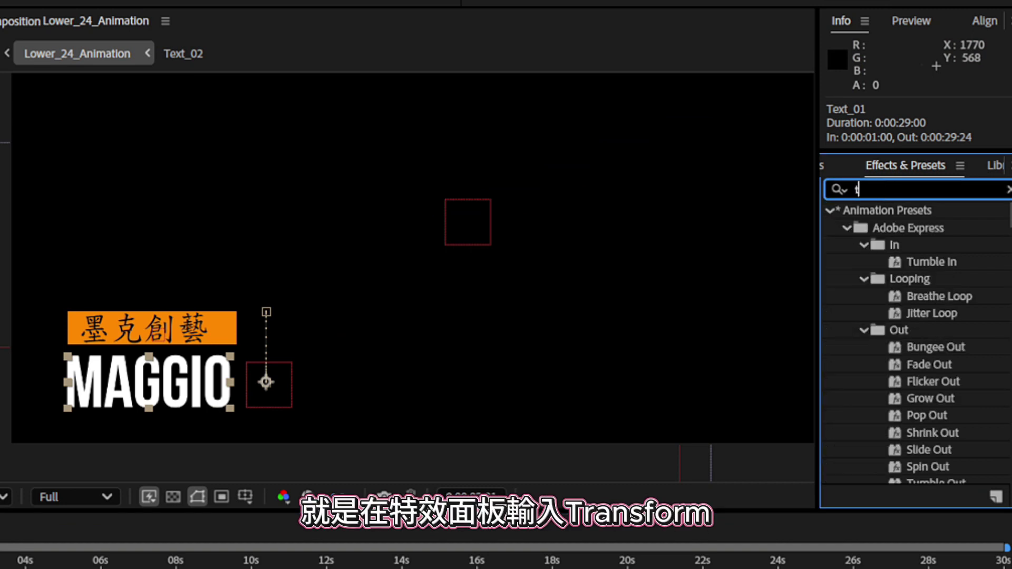
pyautogui.write('ran')
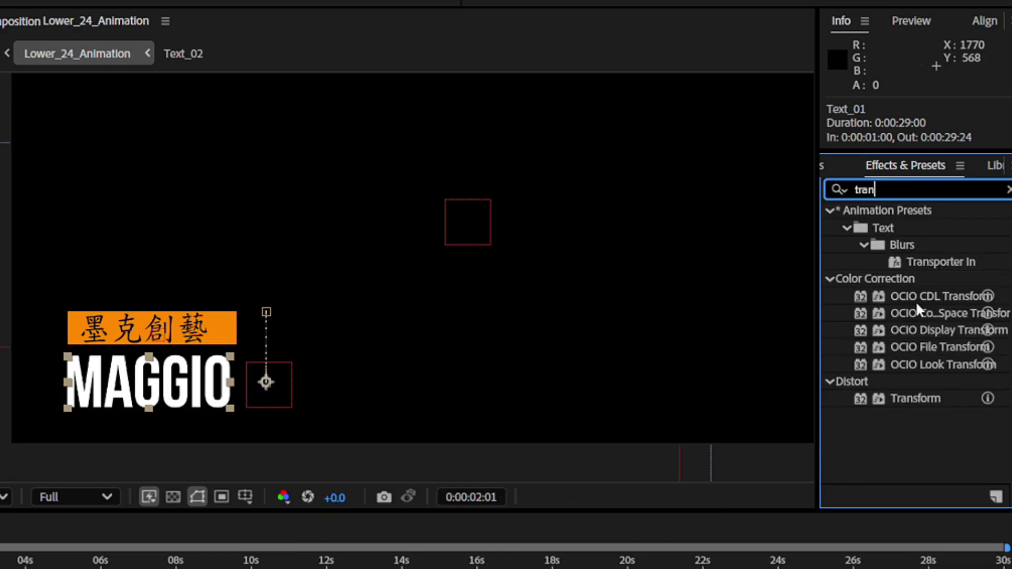
pyautogui.click(919, 399)
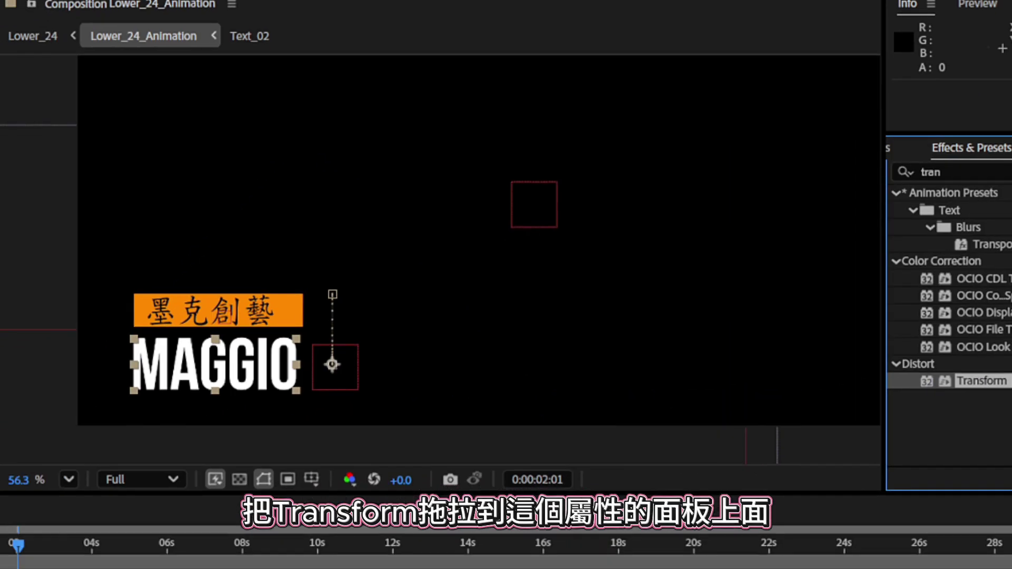
pyautogui.moveTo(982, 381); pyautogui.dragTo(195, 414)
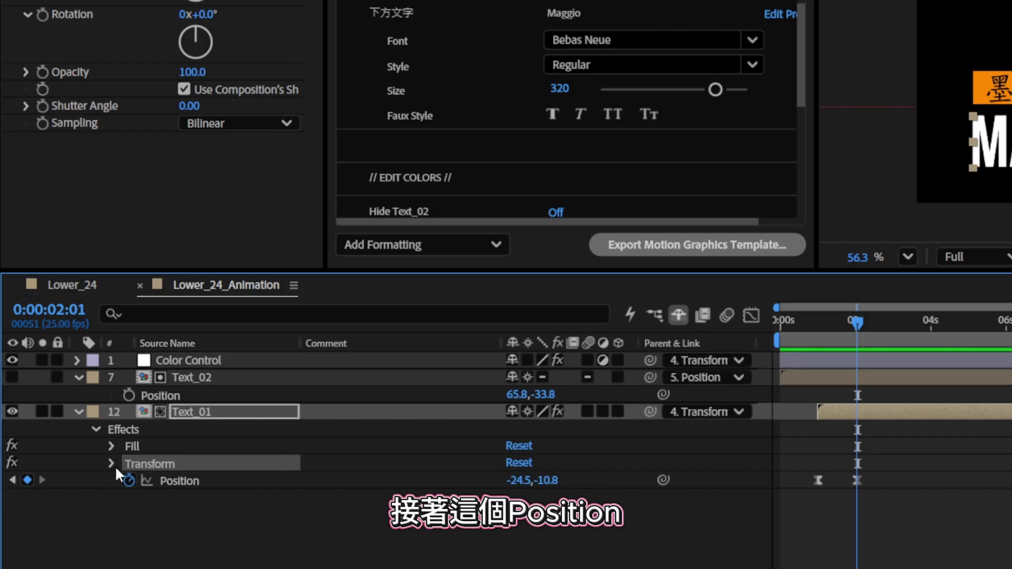
# Add the Position of Text_01's Transform effect to the template controls above 下方文字 and name it 下方文字控制.
pyautogui.click(112, 464)
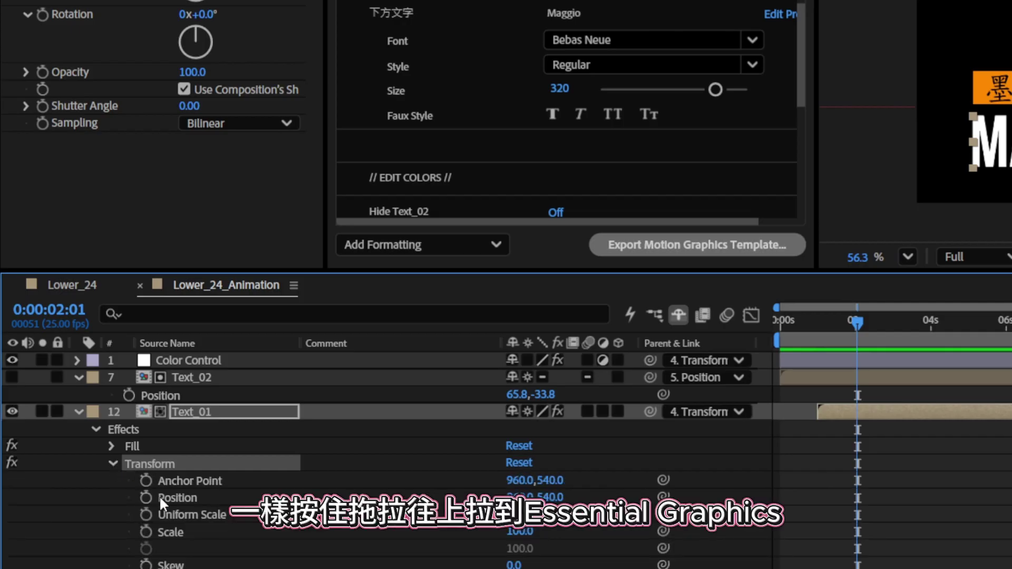
pyautogui.click(180, 498)
pyautogui.moveTo(194, 501); pyautogui.dragTo(474, 1)
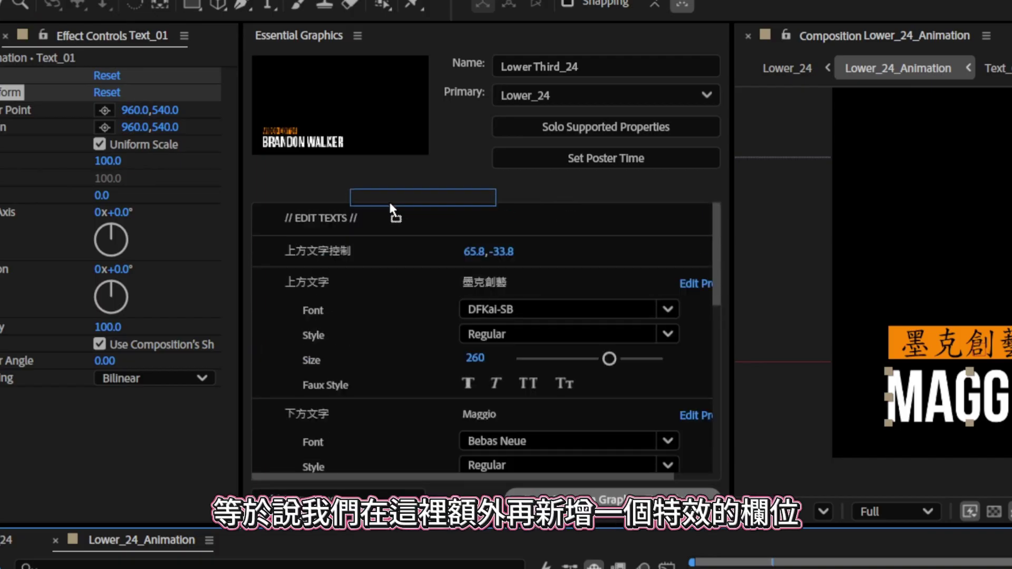
pyautogui.moveTo(390, 206); pyautogui.dragTo(377, 396)
pyautogui.click(373, 413)
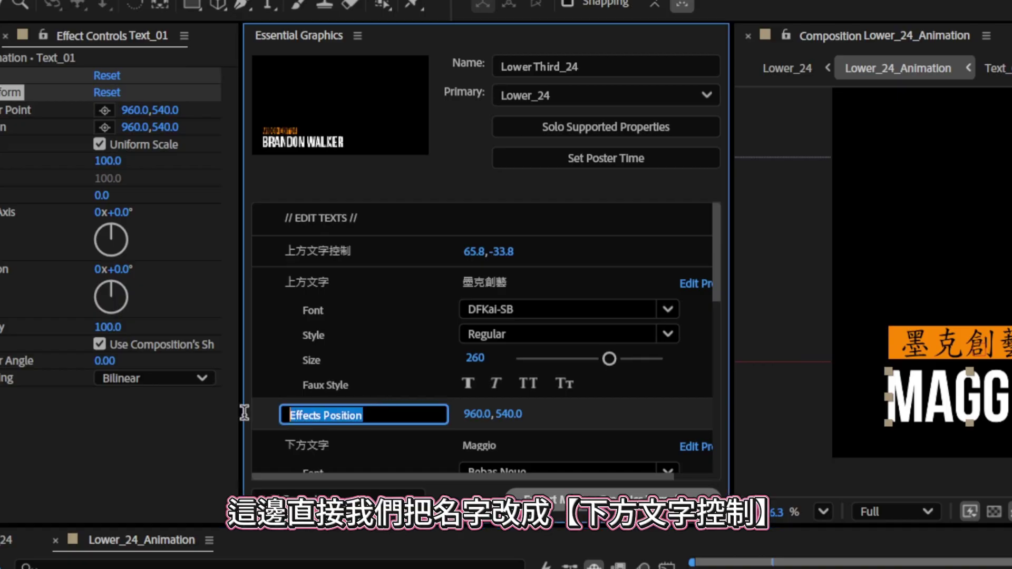
pyautogui.write('下方文字控制')
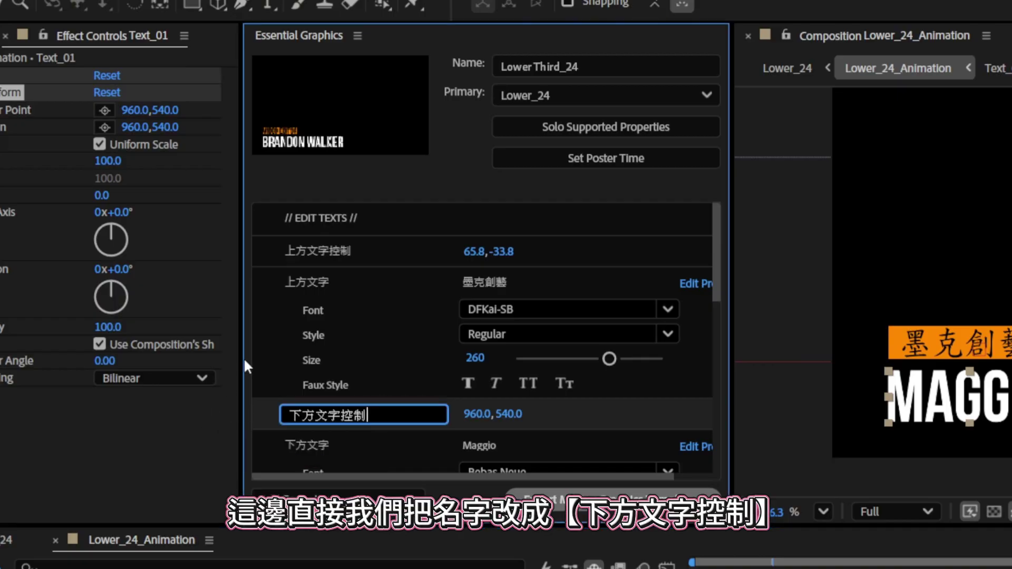
pyautogui.click(282, 435)
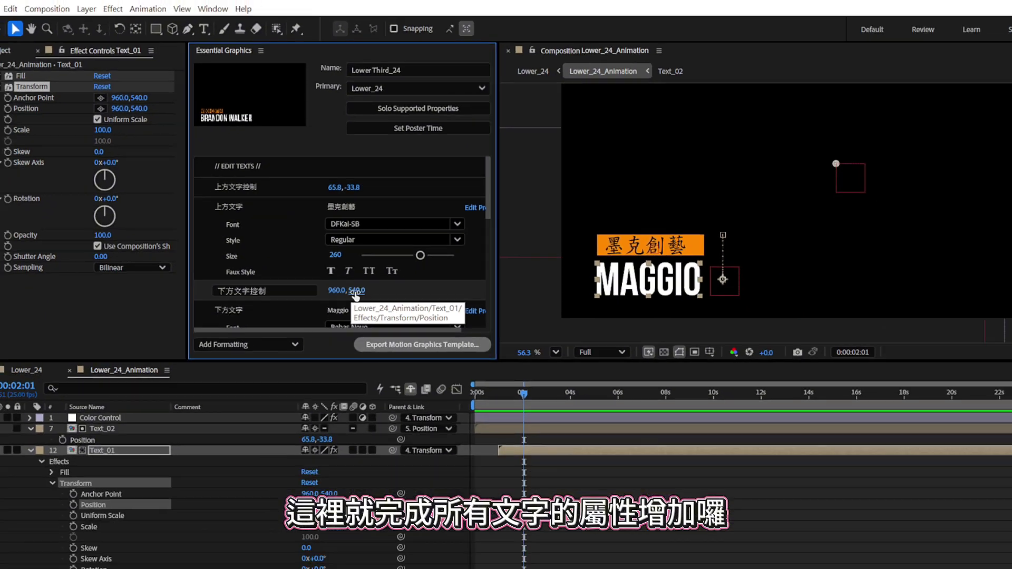
# Try the 下方文字控制 position with a Y value of 592 and undo the change.
pyautogui.moveTo(509, 413); pyautogui.dragTo(534, 412)
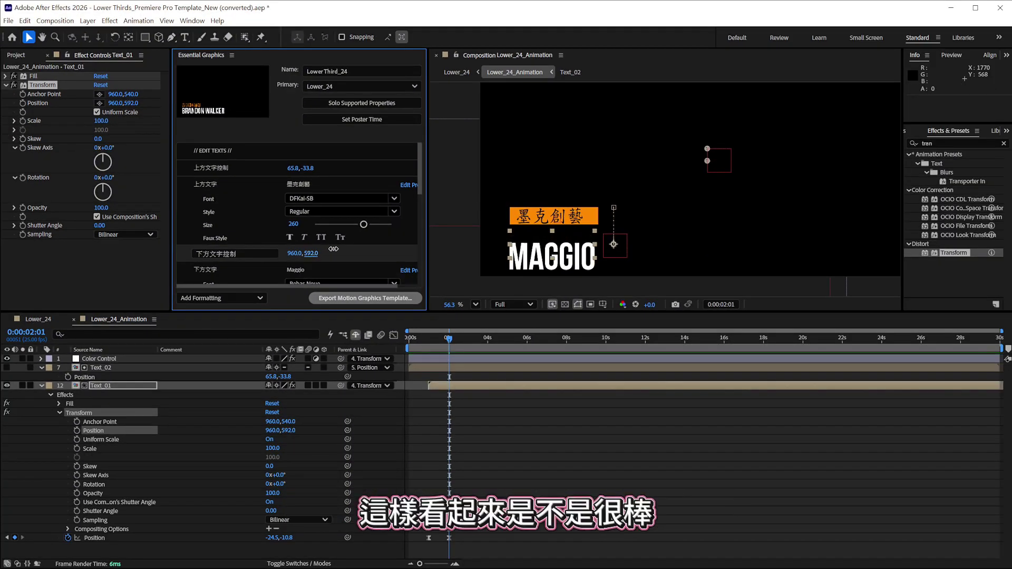
pyautogui.hotkey('ctrl', 'z')
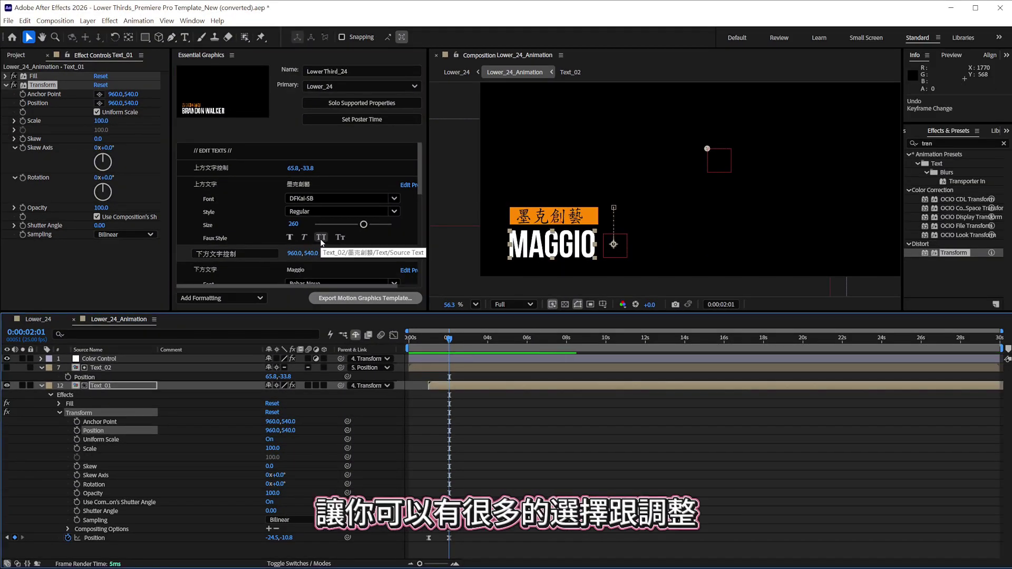
# Preview the Lower_24_Animation composition and unhide all of its shy layers in the timeline.
pyautogui.press('space')
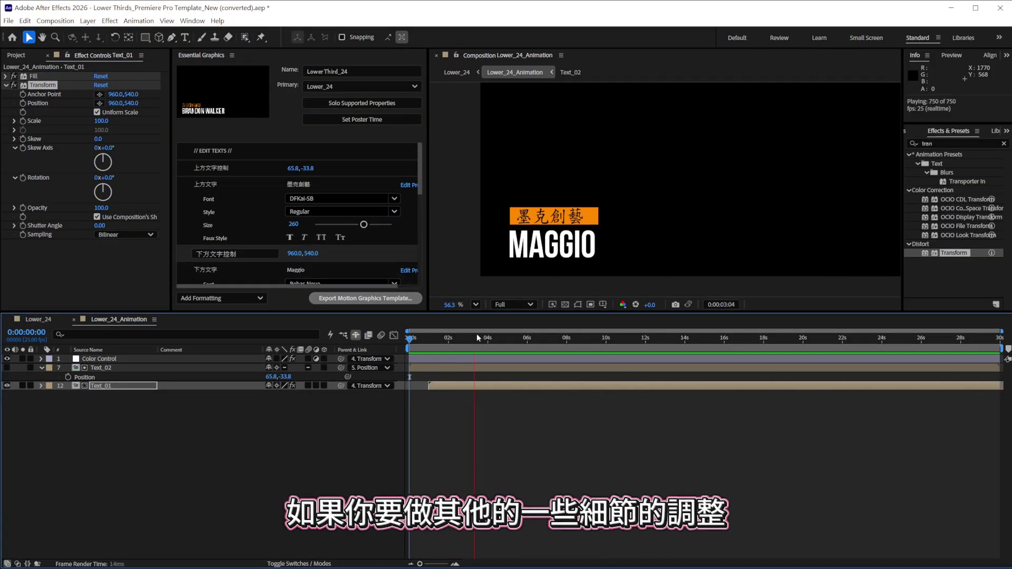
pyautogui.click(477, 334)
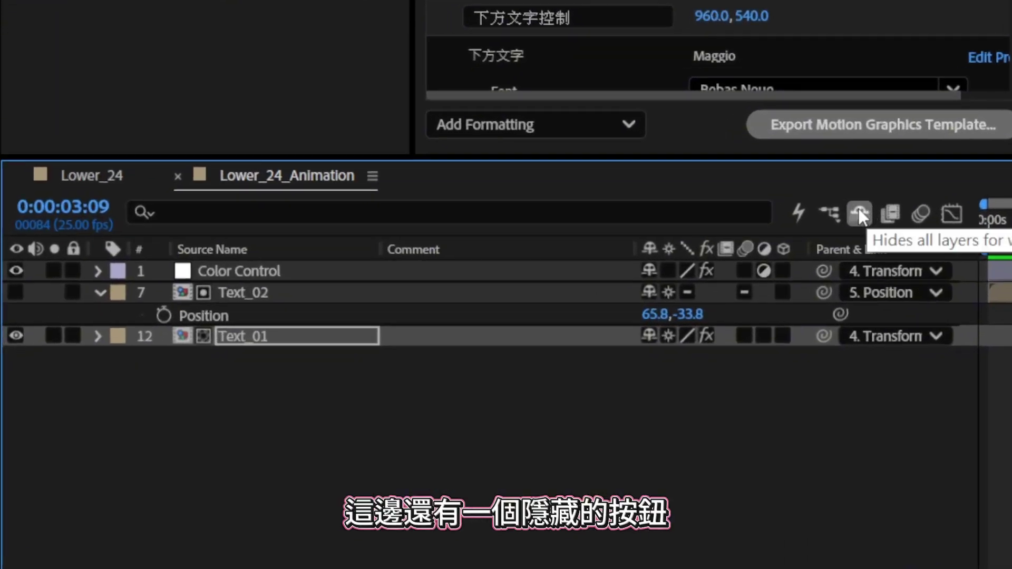
pyautogui.click(860, 213)
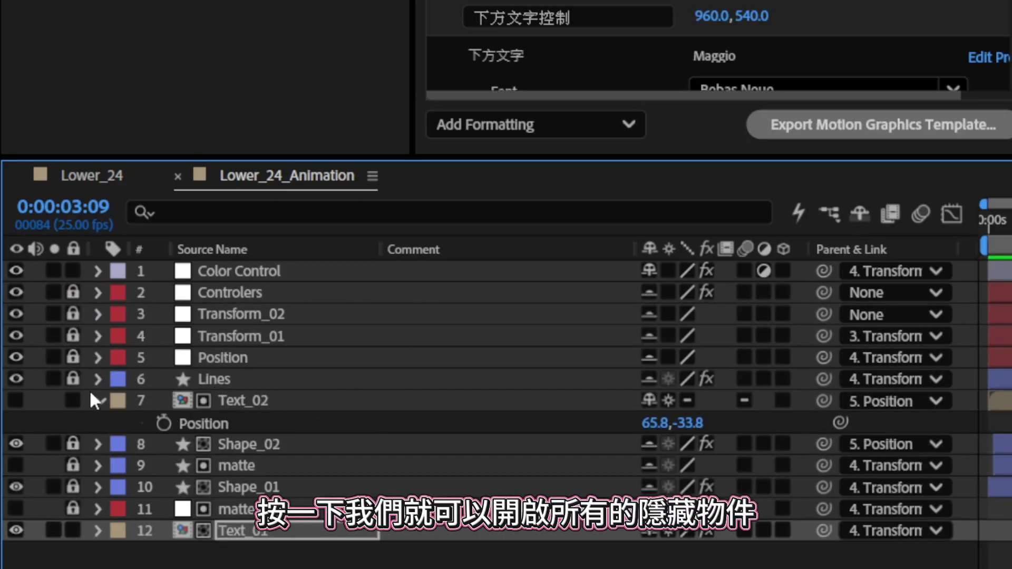
pyautogui.click(12, 444)
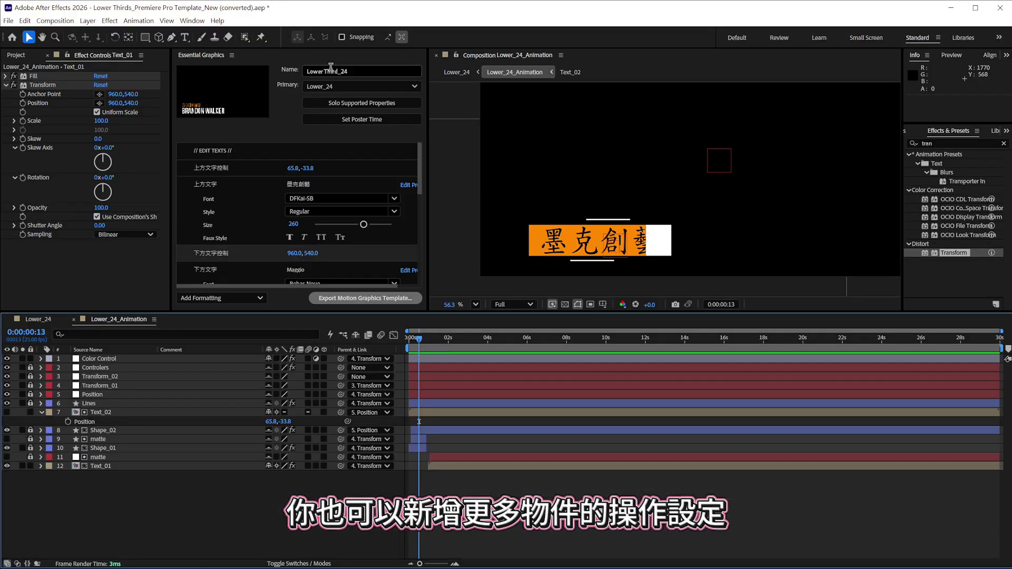
# Rename the motion graphics template by replacing the number 24 at the end of its name with 新版.
pyautogui.click(364, 72)
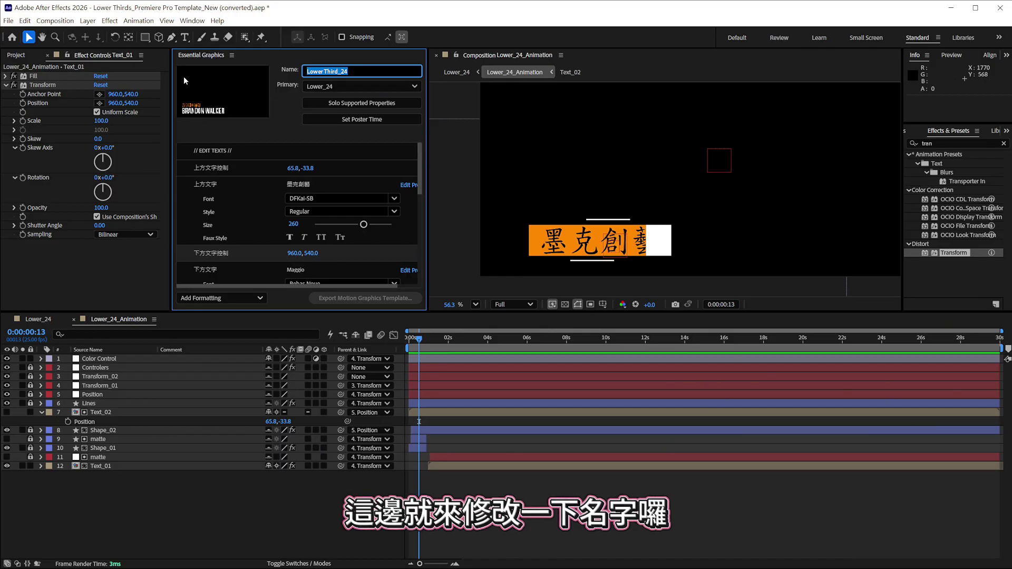
pyautogui.press('End')
pyautogui.press('BackSpace')
pyautogui.press('BackSpace')
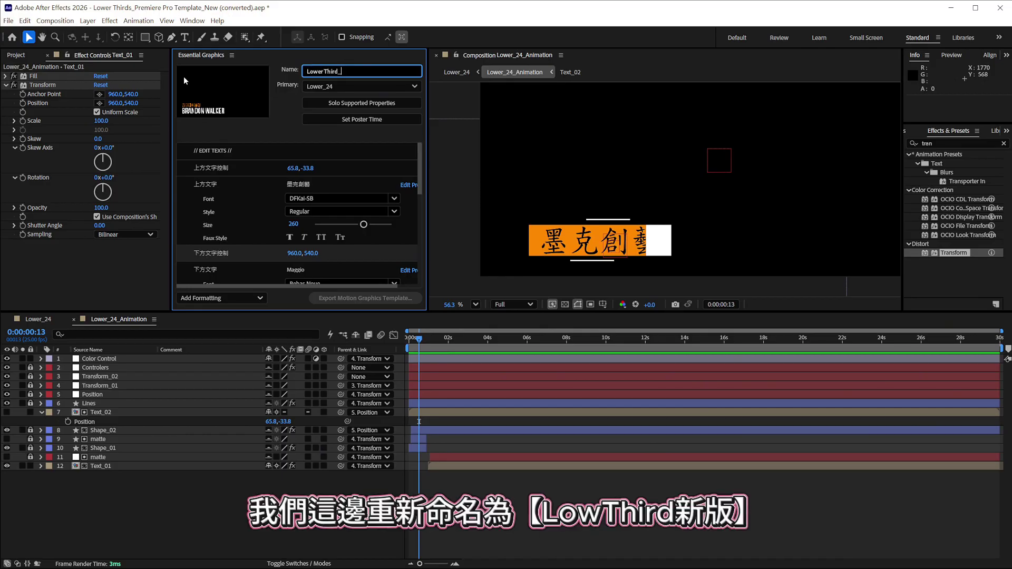
pyautogui.write('新版')
pyautogui.click(328, 152)
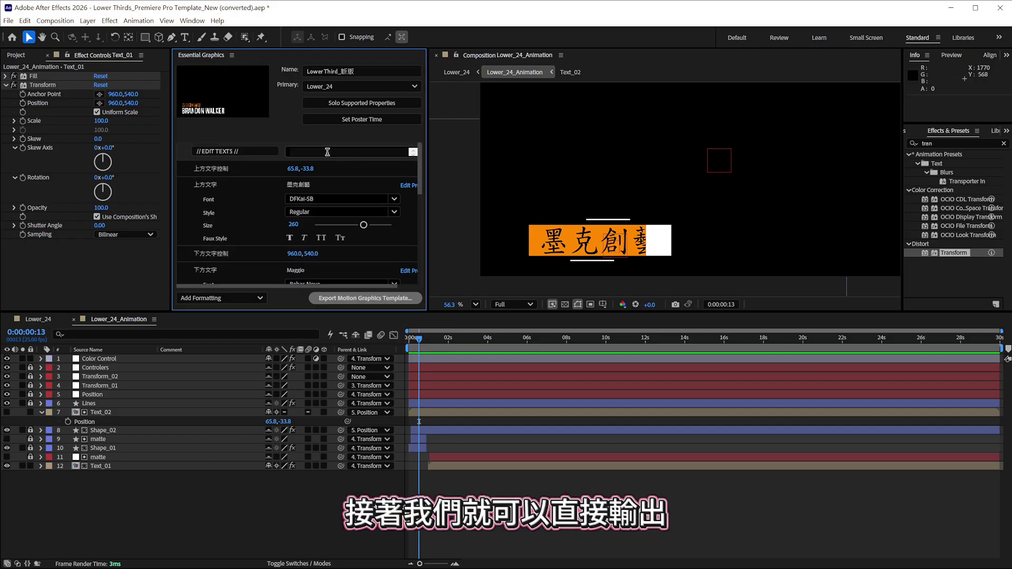
# Save the project as Lower Third新版 in the Footage folder and export the template there as Lower Third_新版.mogrt.
pyautogui.click(365, 298)
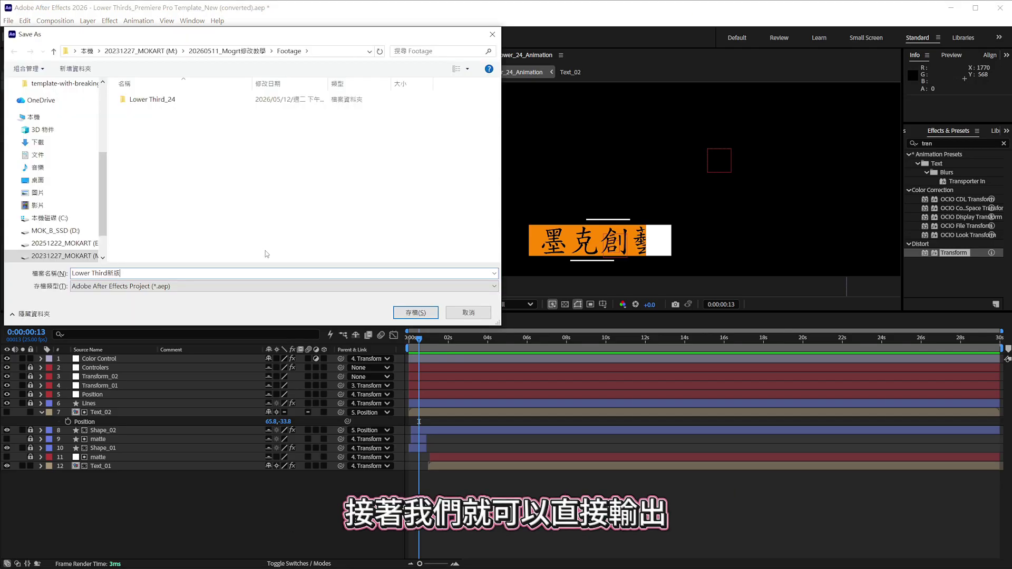
pyautogui.click(416, 313)
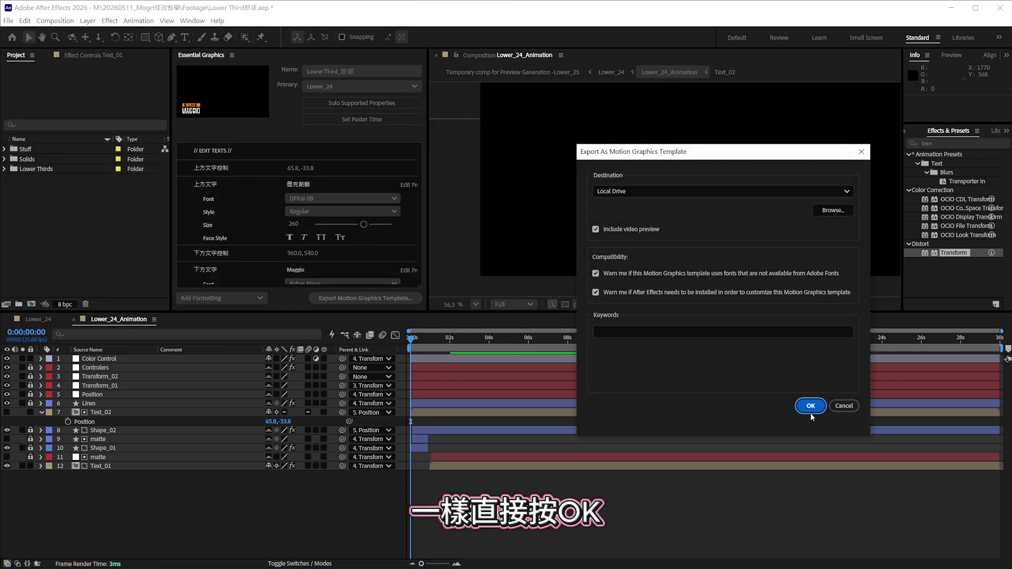
pyautogui.click(810, 407)
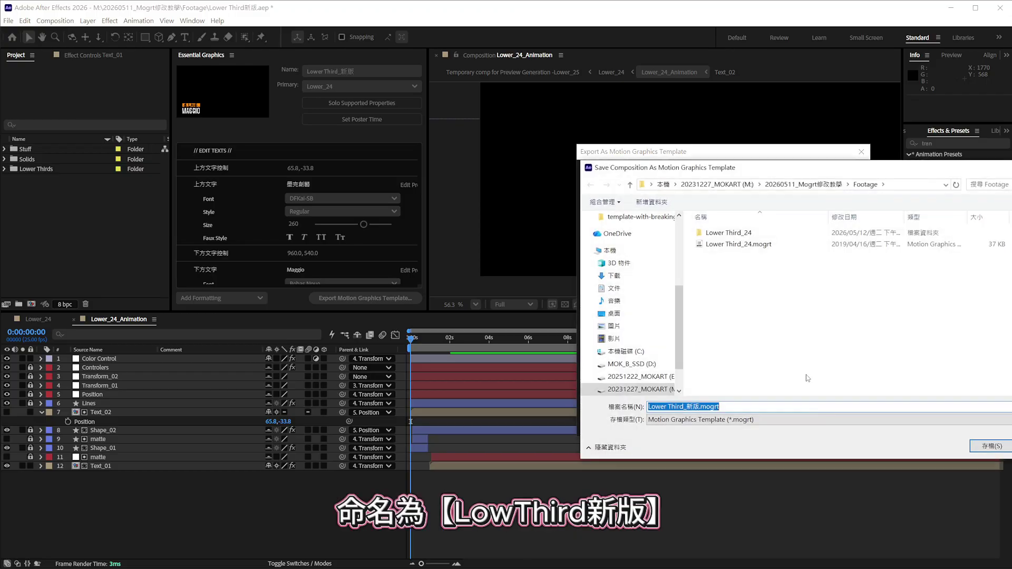
pyautogui.press('Return')
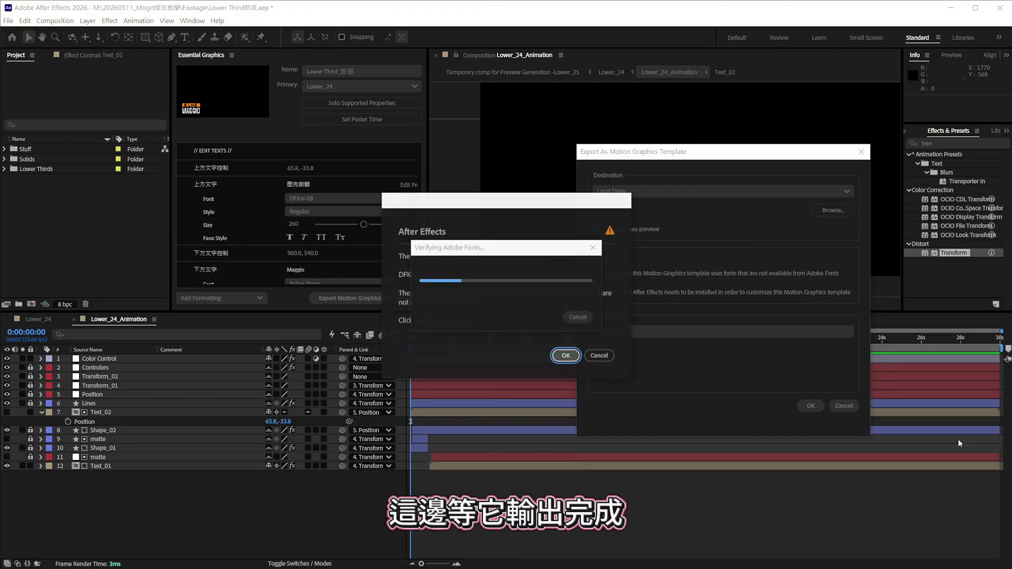
pyautogui.click(565, 356)
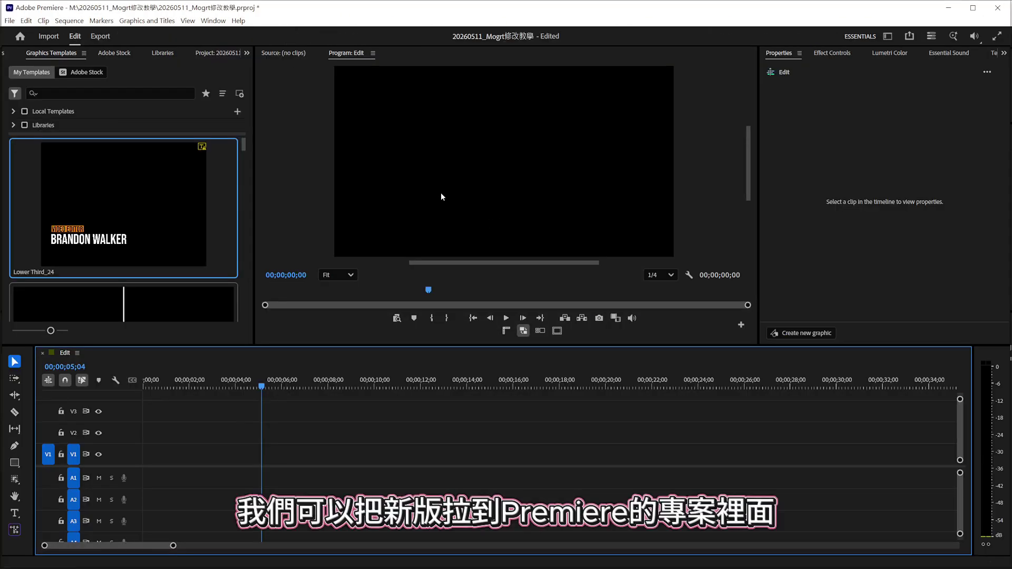
# Bring Lower Third_新版.mogrt from the Footage folder into the Premiere sequence at the start of track V1.
pyautogui.hotkey('alt', 'Tab')
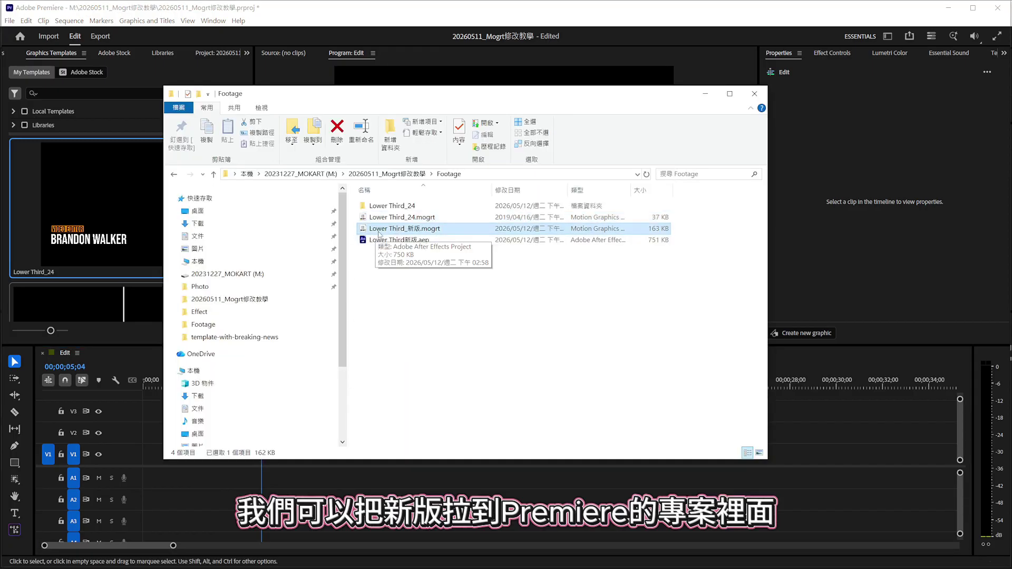
pyautogui.moveTo(380, 234); pyautogui.dragTo(146, 457)
pyautogui.click(121, 228)
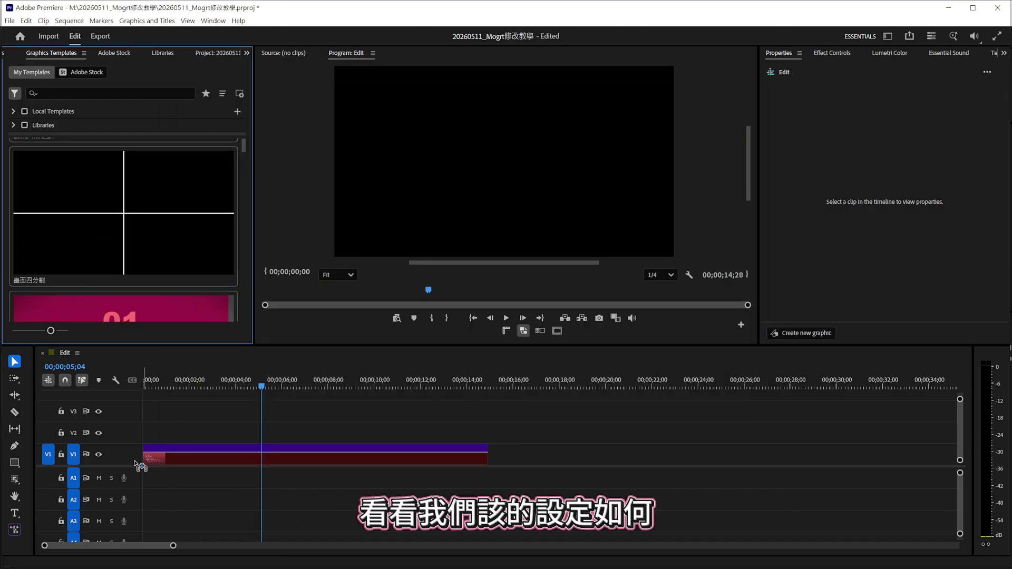
pyautogui.click(580, 334)
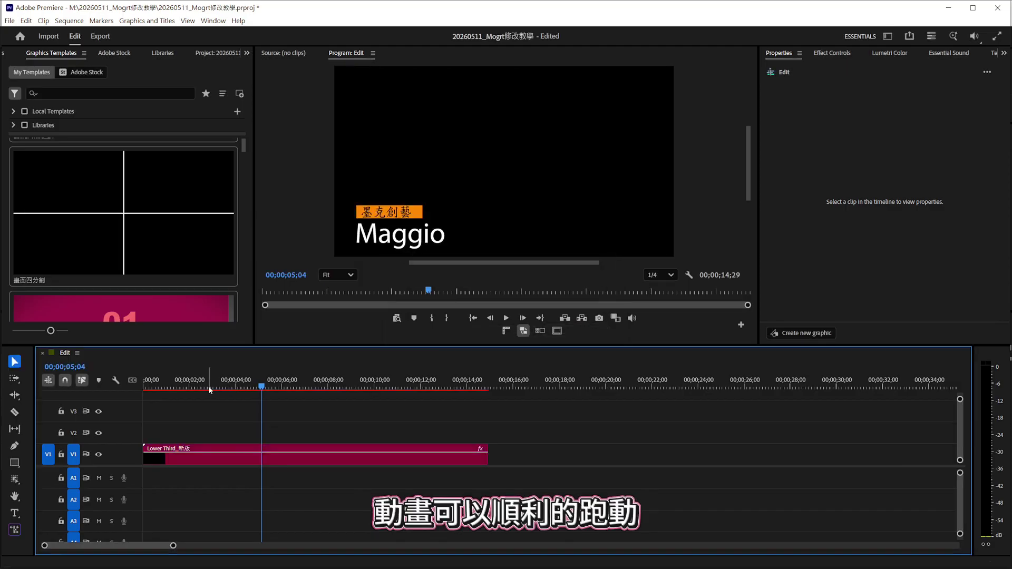
# Play the Lower Third_新版 clip from the start of the sequence to check its animation.
pyautogui.moveTo(174, 391); pyautogui.dragTo(146, 400)
pyautogui.press('space')
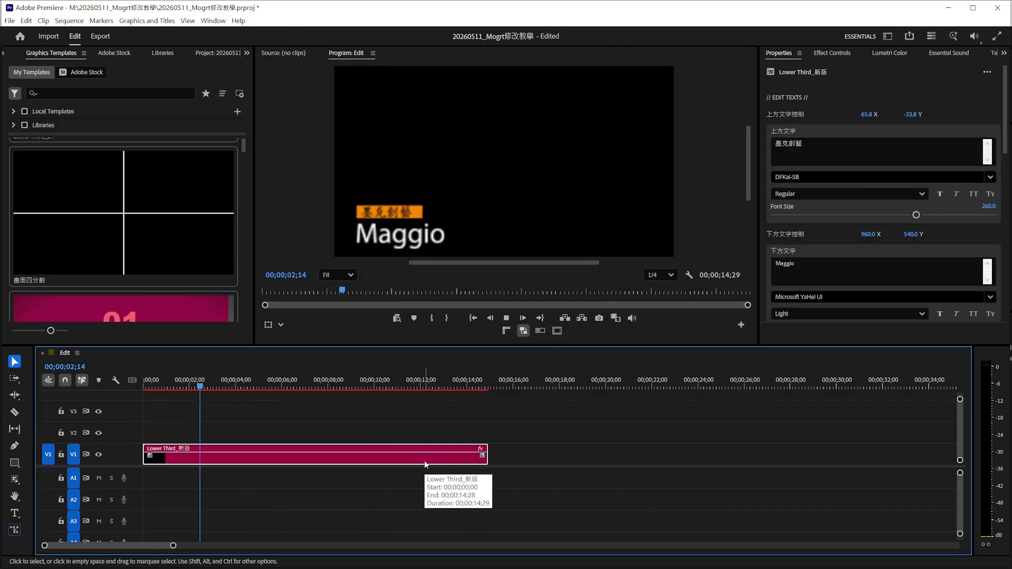
pyautogui.press('space')
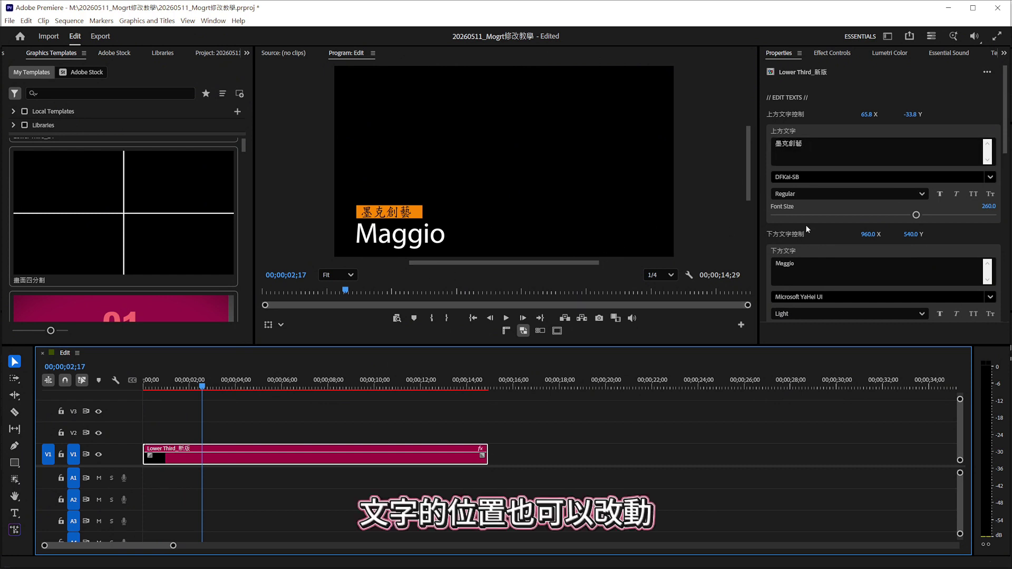
# Try shifting the texts vertically with the Y values of 上方文字控制 and 下方文字控制.
pyautogui.click(912, 114)
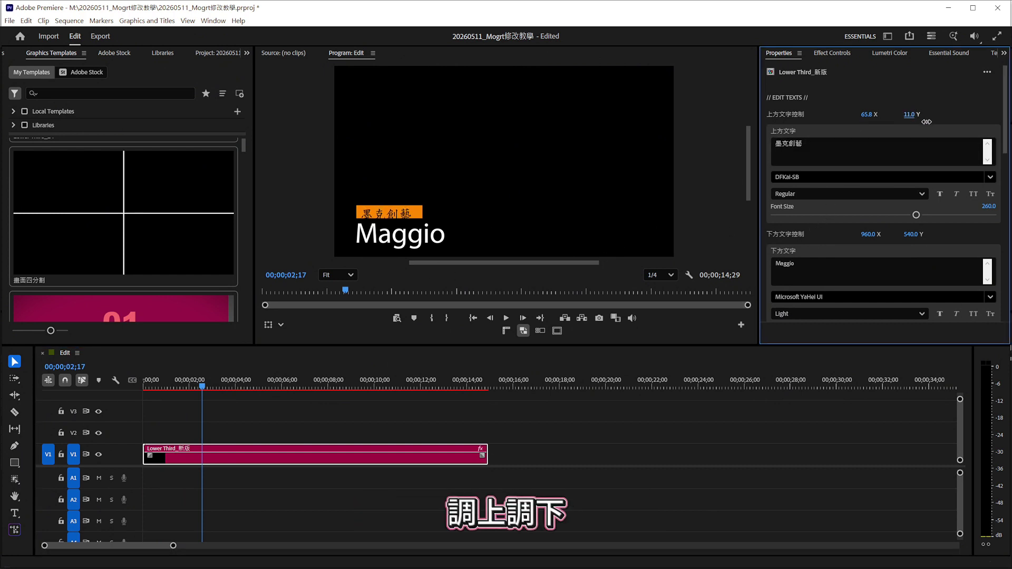
pyautogui.moveTo(927, 122); pyautogui.dragTo(903, 122)
pyautogui.moveTo(909, 232)
pyautogui.mouseDown()
pyautogui.moveTo(928, 233)
pyautogui.moveTo(896, 233)
pyautogui.moveTo(910, 232)
pyautogui.mouseUp()
# Extend the 上方文字 text of the clip to 墨克創藝工作室.
pyautogui.click(822, 149)
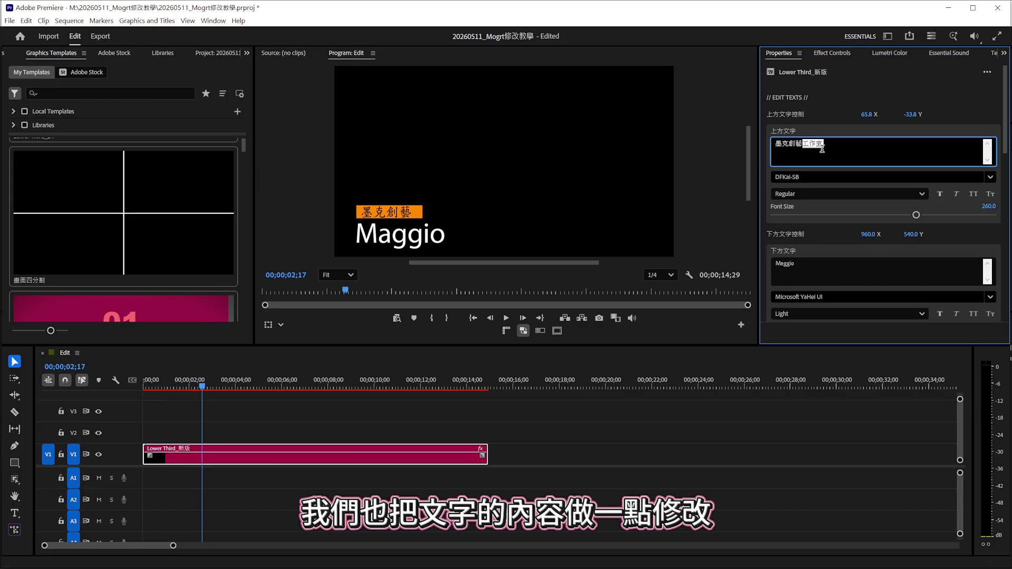
pyautogui.press('Return')
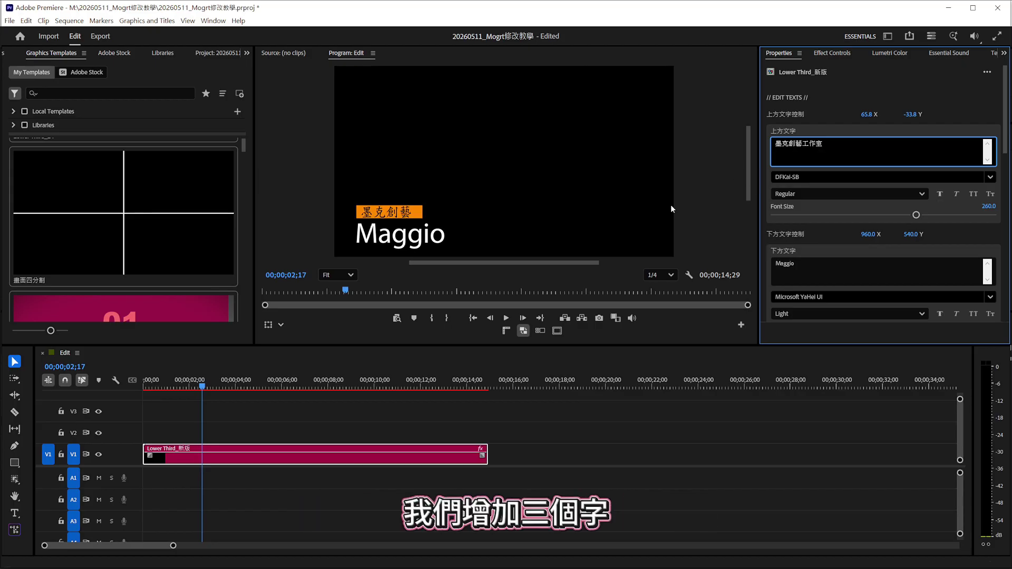
pyautogui.click(642, 213)
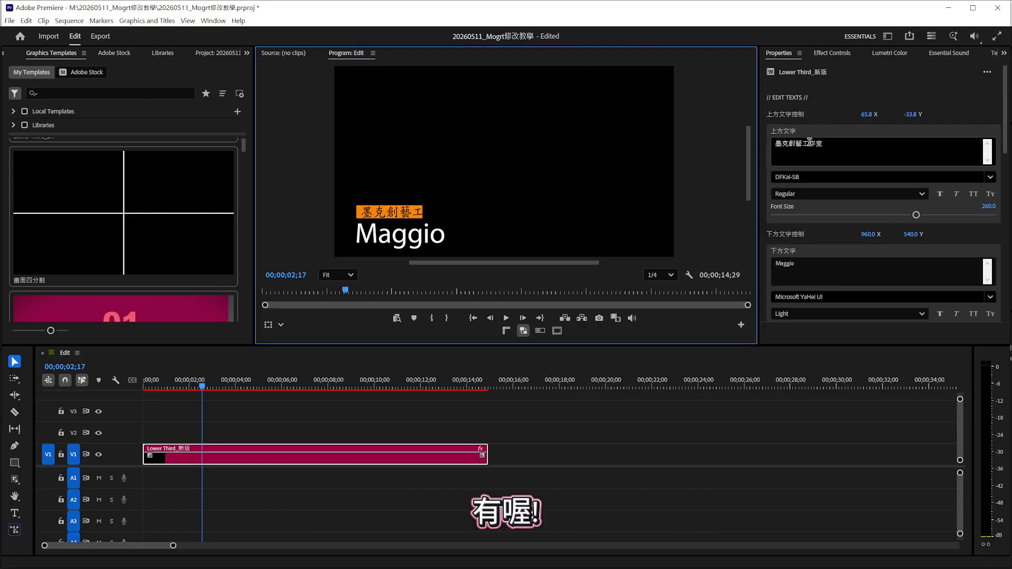
# Reduce the font size of 上方文字 to 176 and set the Y value of 上方文字控制 to -58.
pyautogui.moveTo(983, 206); pyautogui.dragTo(950, 210)
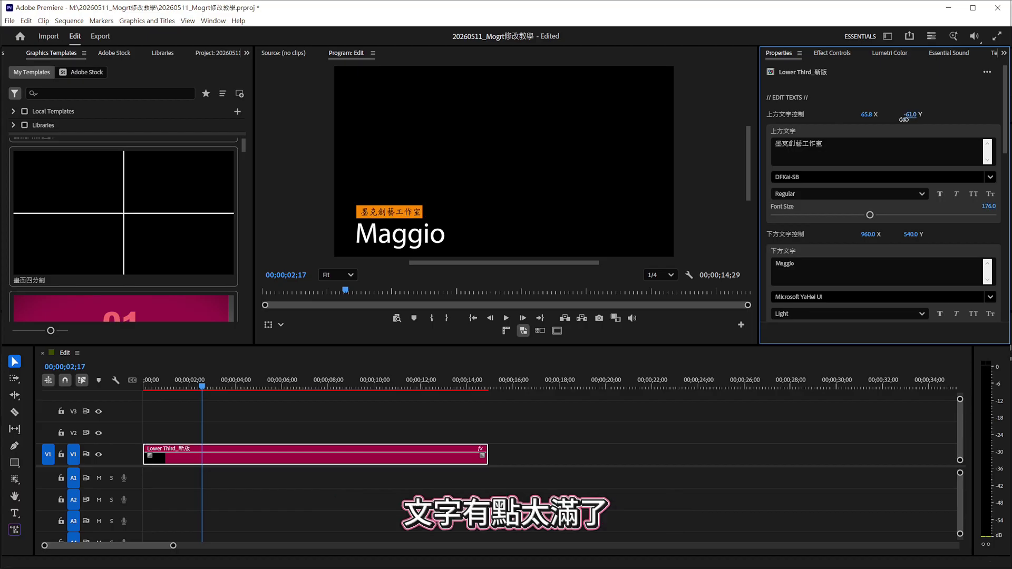
pyautogui.moveTo(904, 119); pyautogui.dragTo(905, 120)
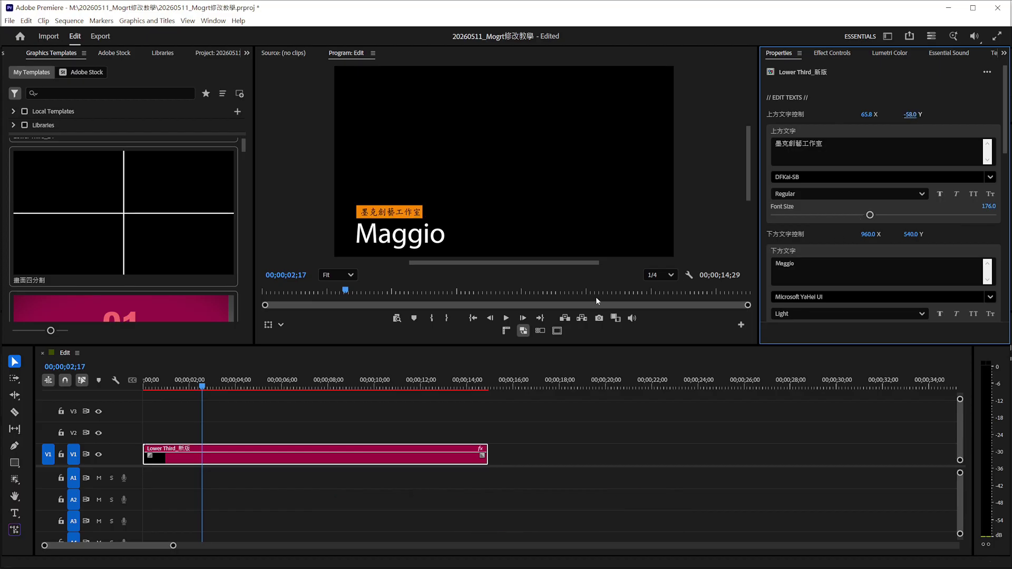
# Reduce the font size of 下方文字 to 220 and set 下方文字控制 to X 976 and Y 486.
pyautogui.scroll(-2, 840, 254)
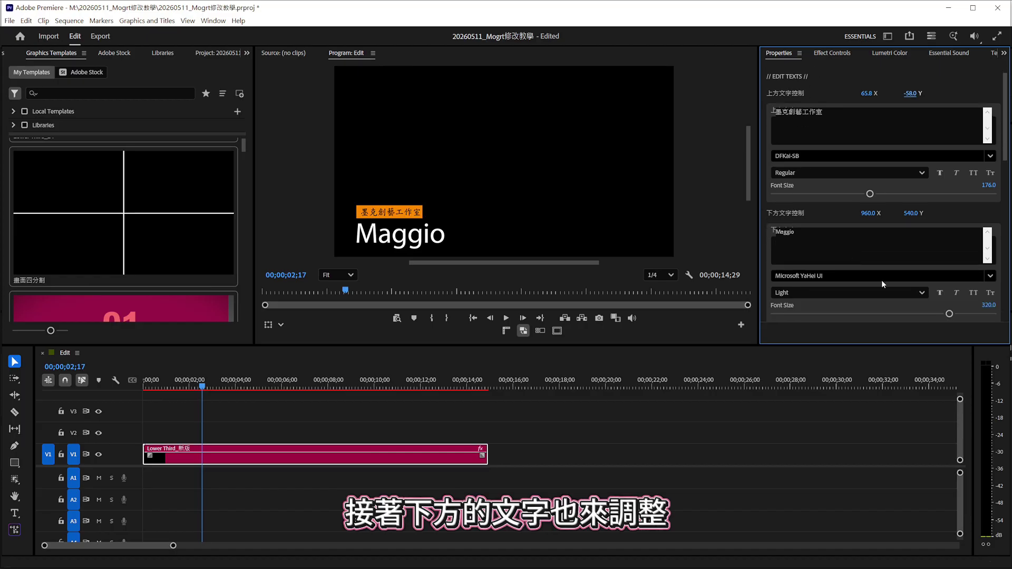
pyautogui.moveTo(984, 283); pyautogui.dragTo(932, 281)
pyautogui.moveTo(907, 191); pyautogui.dragTo(873, 192)
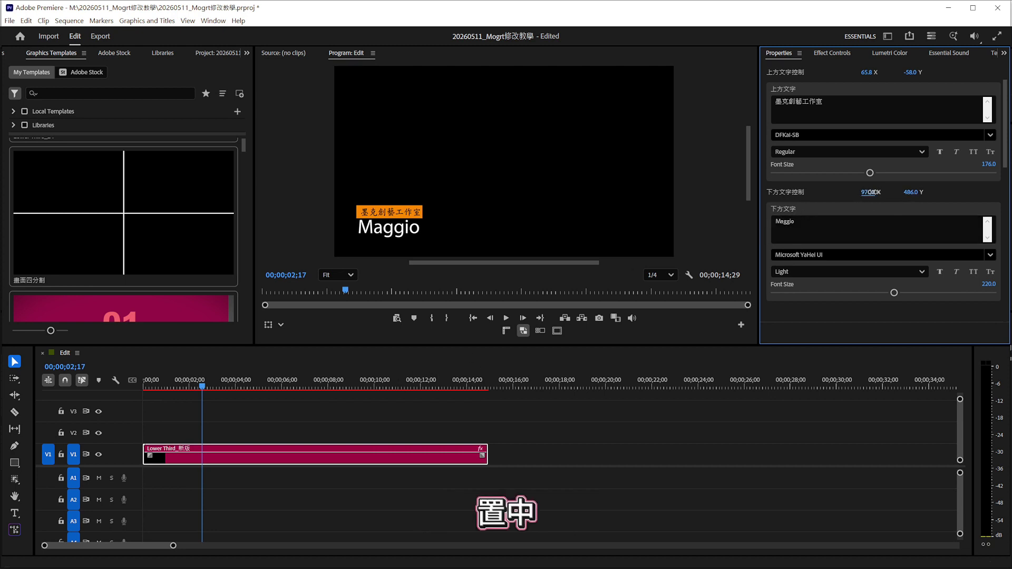
# Play the adjusted lower third from the sequence start to review its animation, and park the playhead at 00;00;02;15.
pyautogui.moveTo(182, 381); pyautogui.dragTo(128, 394)
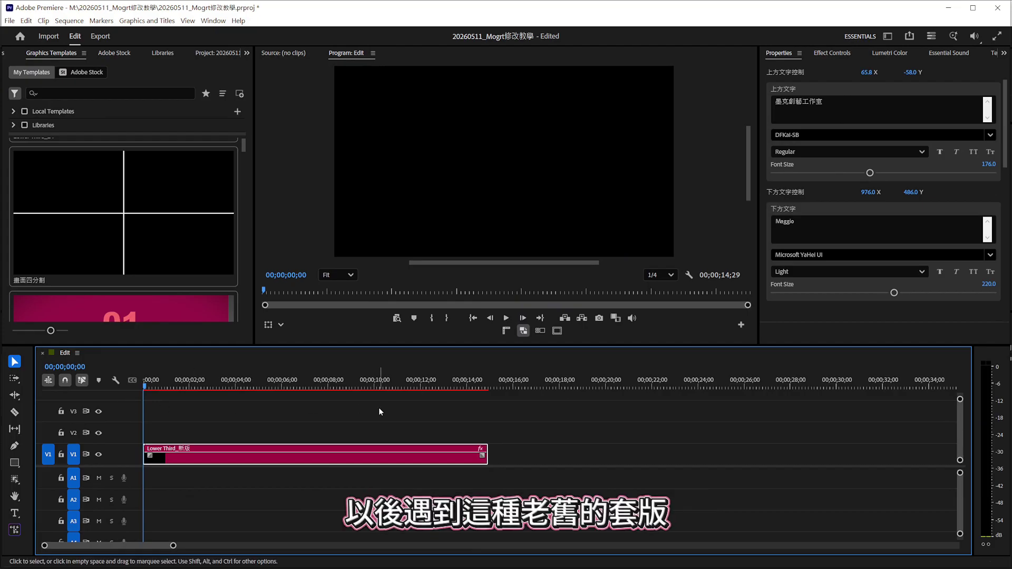
pyautogui.press('space')
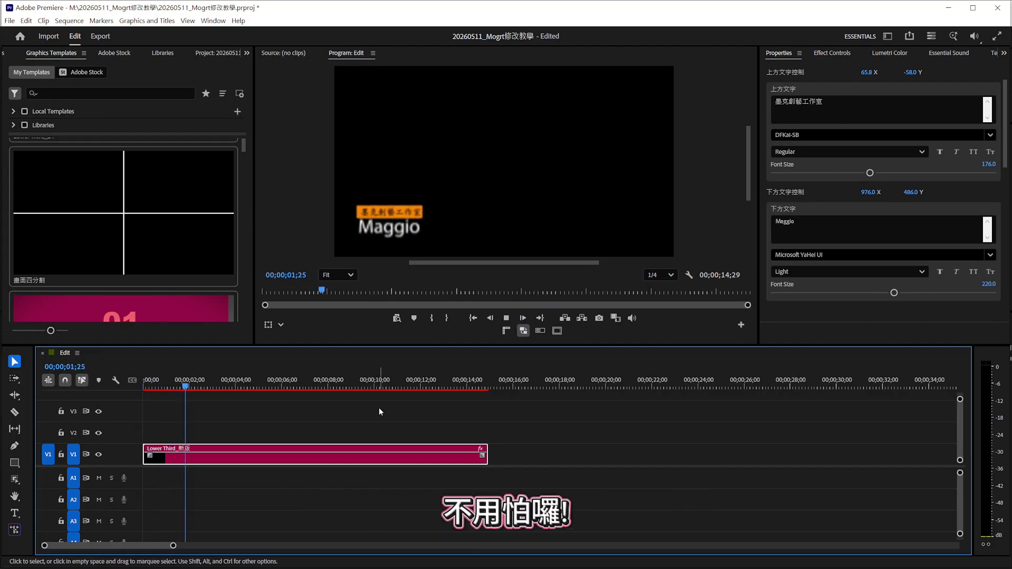
pyautogui.press('space')
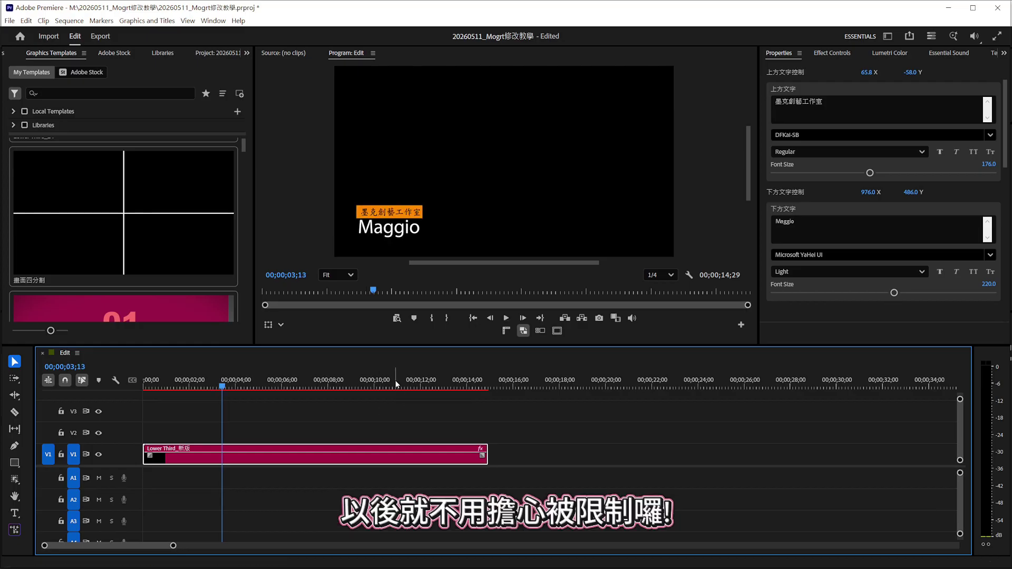
pyautogui.moveTo(223, 385); pyautogui.dragTo(200, 404)
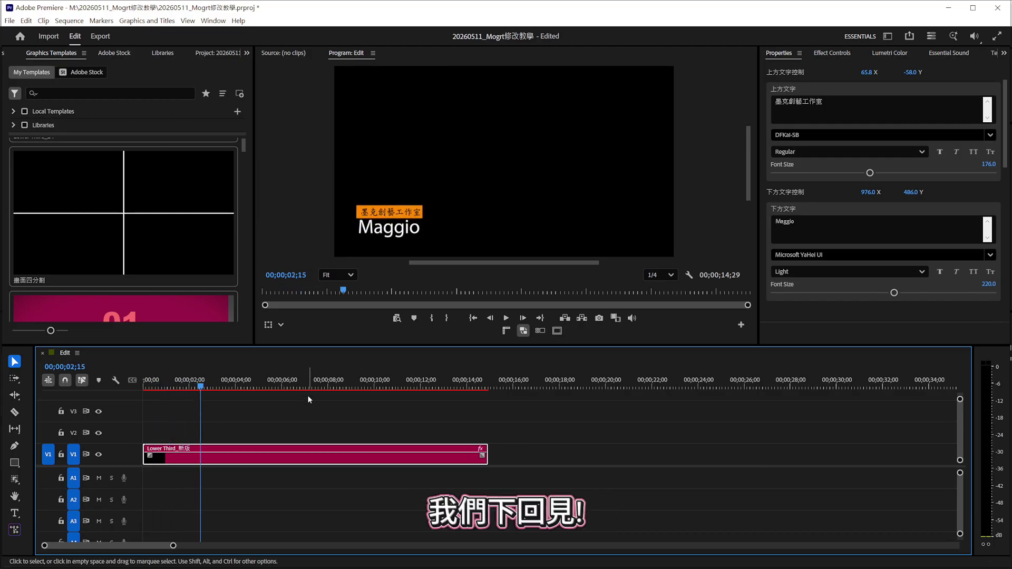